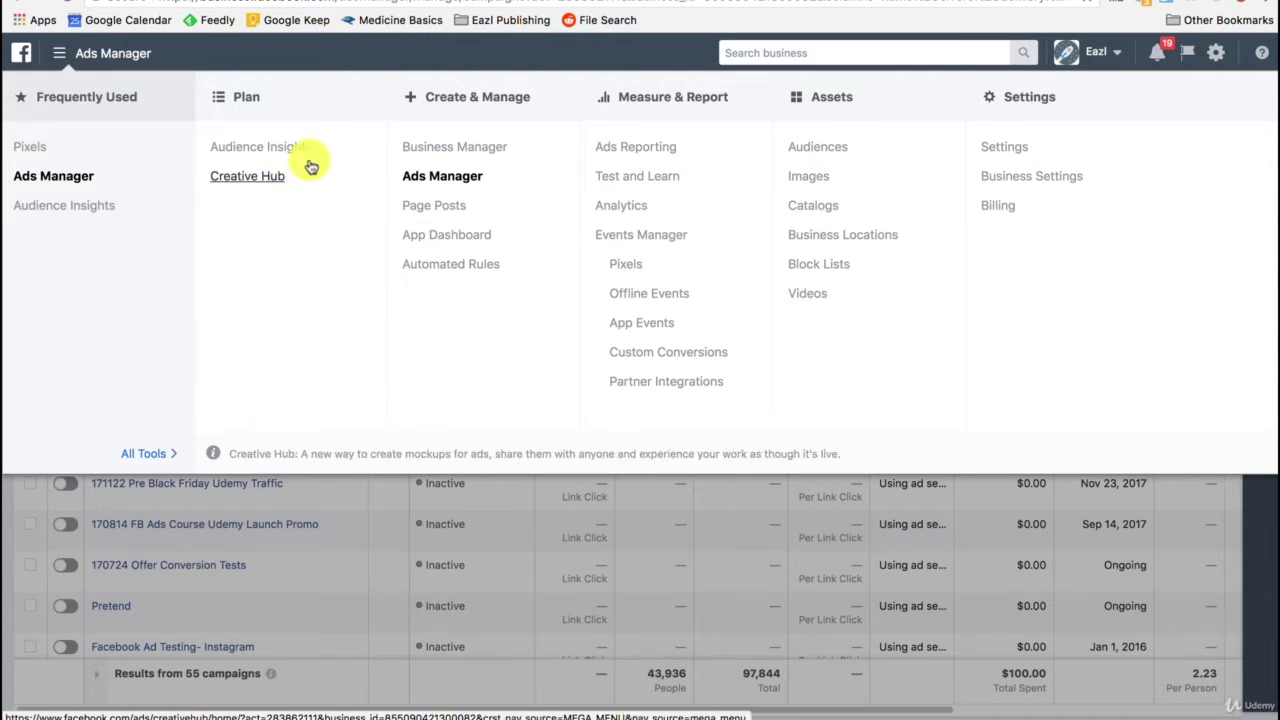
# Step: Open Audience Insights for everyone on Facebook and add the Digital marketing interest to the audience
pyautogui.click(278, 153)
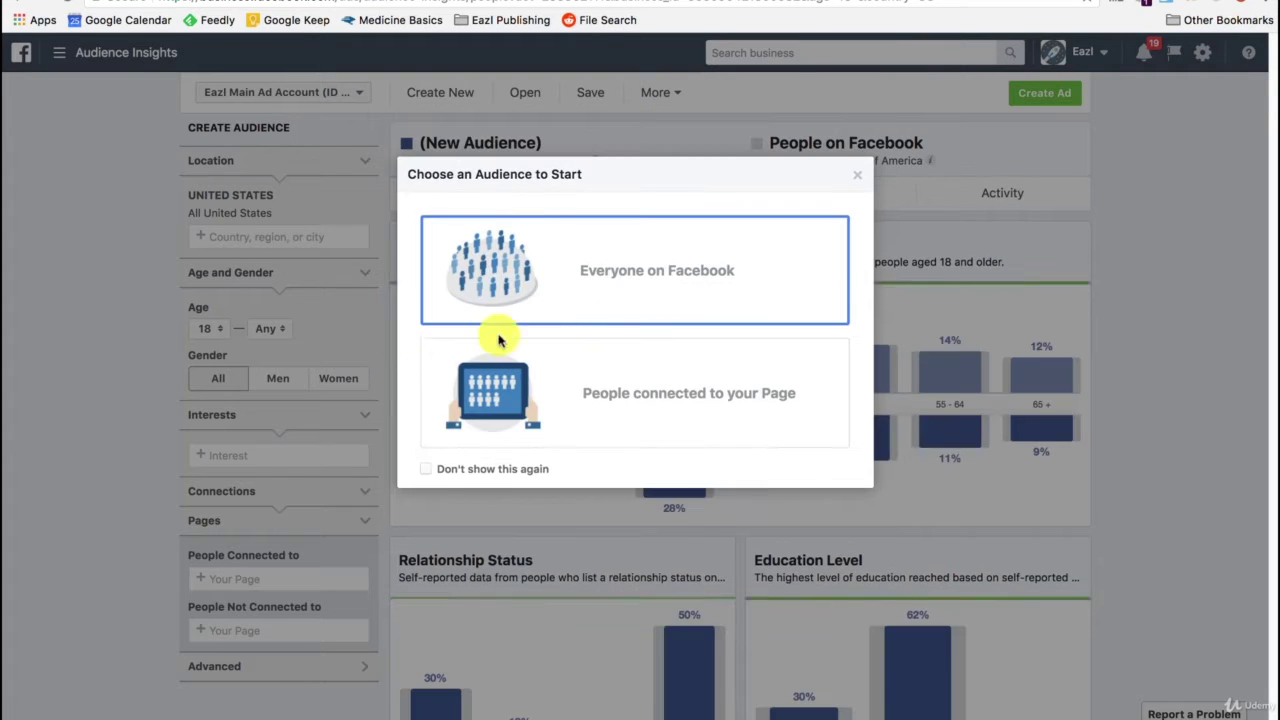
pyautogui.click(601, 297)
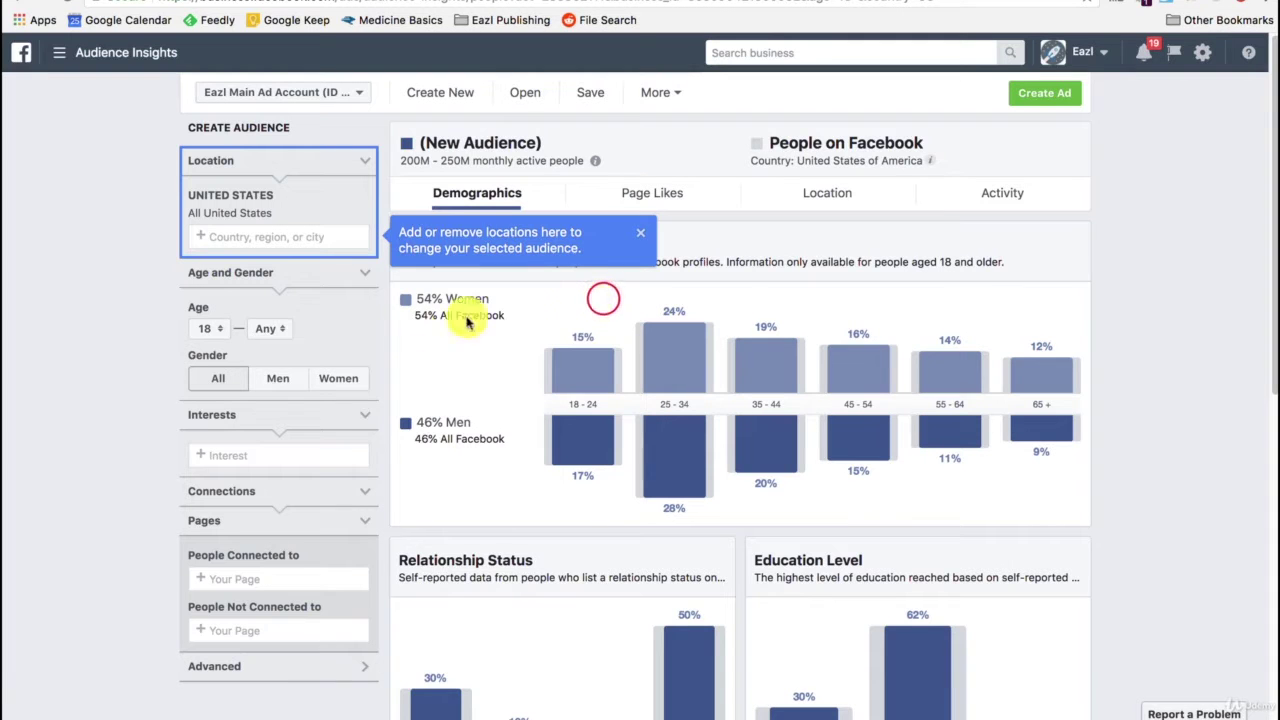
pyautogui.click(263, 458)
pyautogui.write('digita')
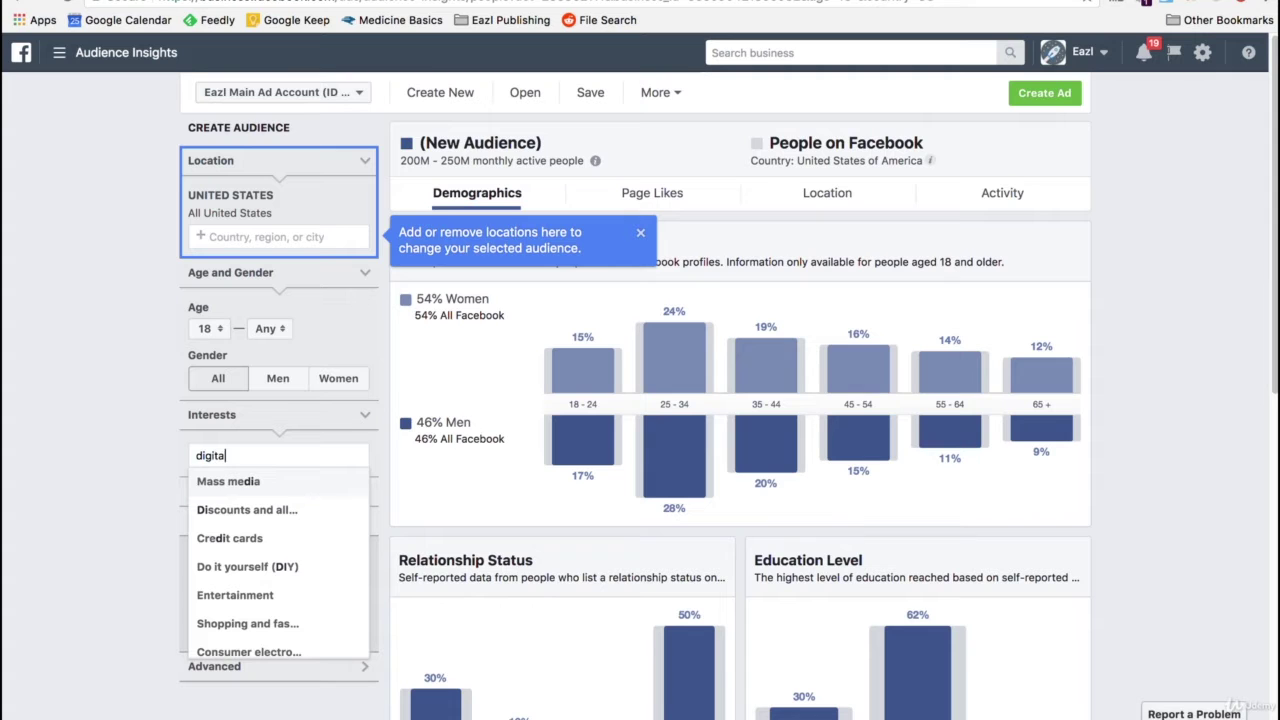
pyautogui.write('l')
pyautogui.press('Down')
pyautogui.press('Down')
pyautogui.press('Down')
pyautogui.press('Down')
pyautogui.press('Down')
pyautogui.press('Down')
pyautogui.press('Return')
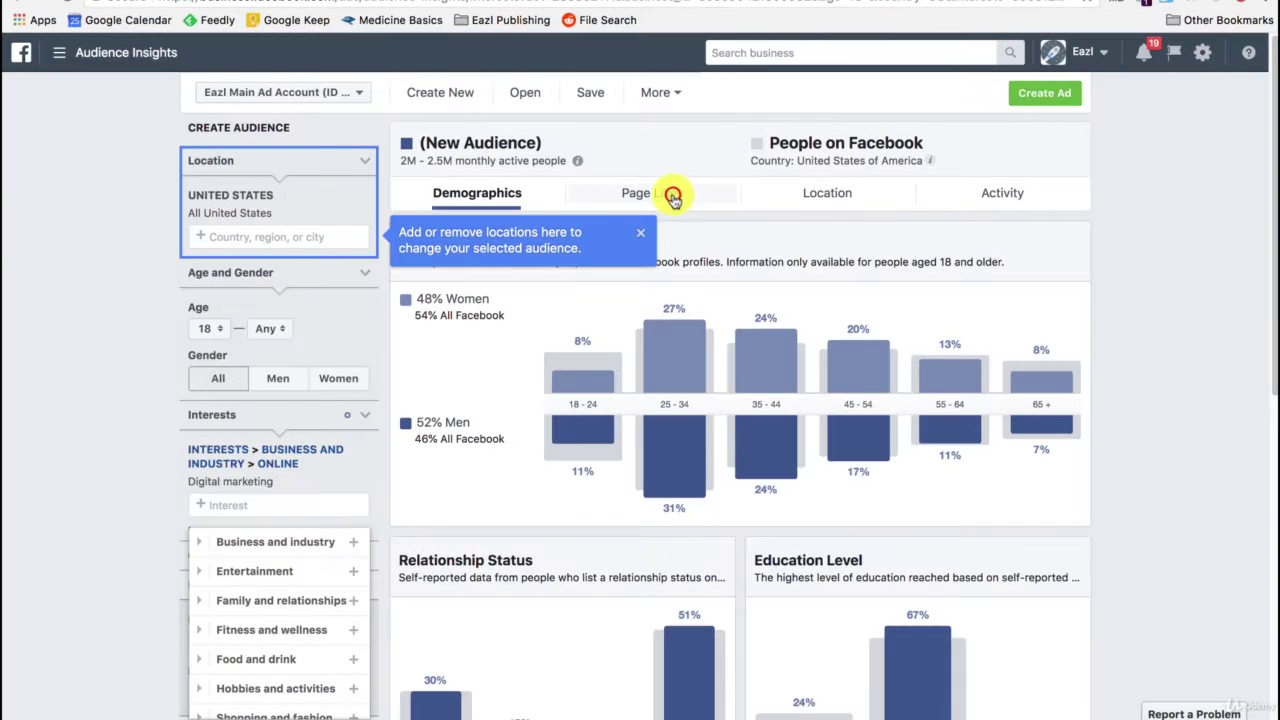
# Step: Examine the top categories and page likes of the Digital marketing audience, dismissing the location tip
pyautogui.click(673, 197)
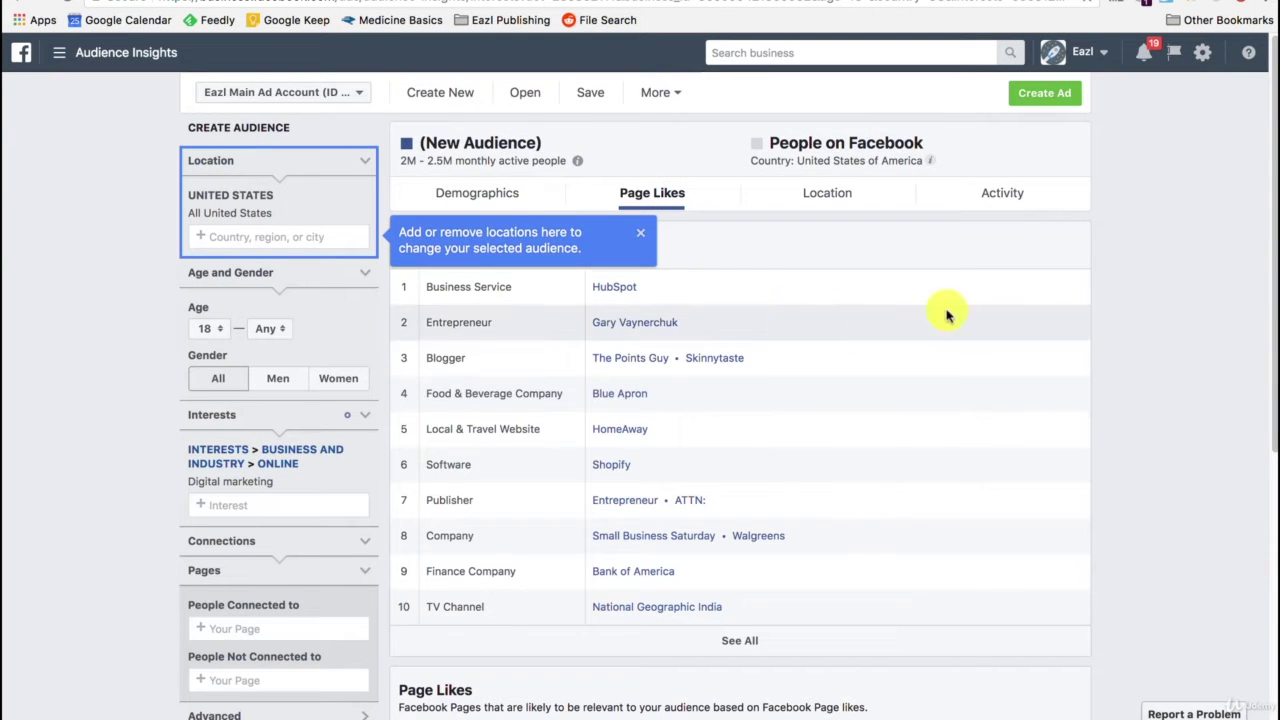
pyautogui.click(640, 233)
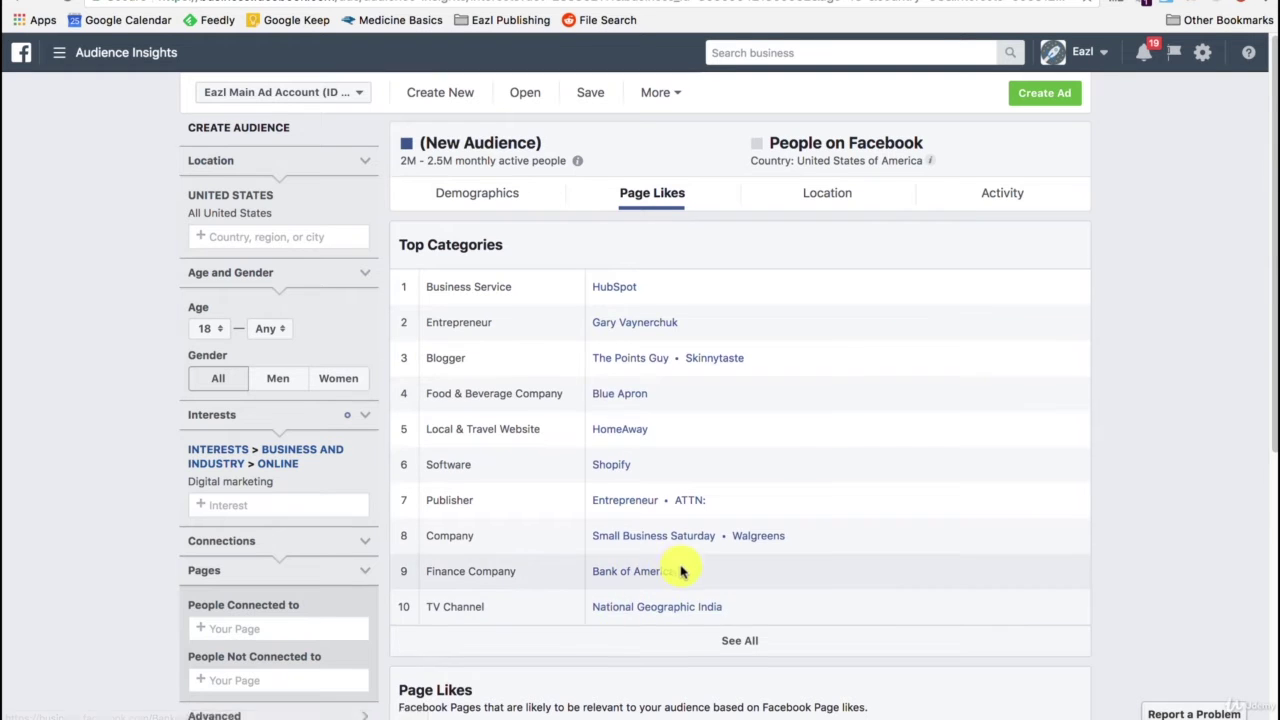
pyautogui.scroll(-5, 690, 570)
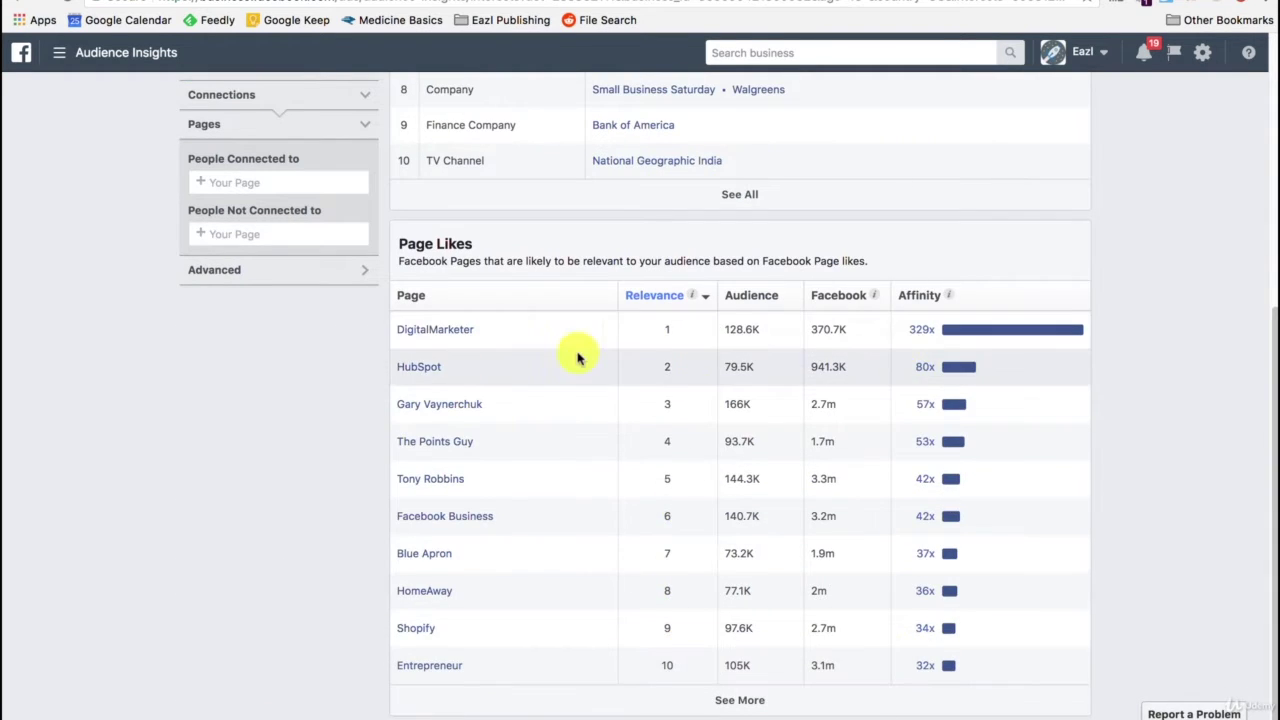
# Step: Replace the Digital marketing interest with the public figure Neil Patel and review that audience's page likes
pyautogui.scroll(4, 571, 354)
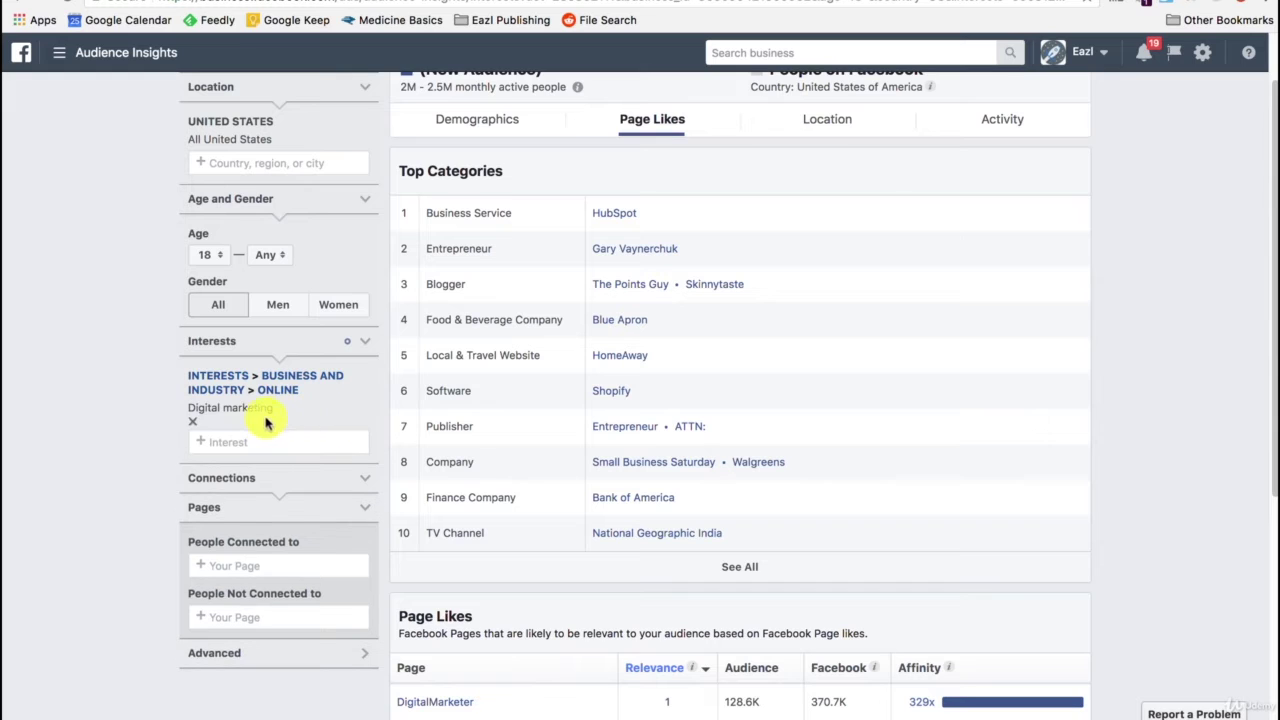
pyautogui.click(189, 423)
pyautogui.click(249, 390)
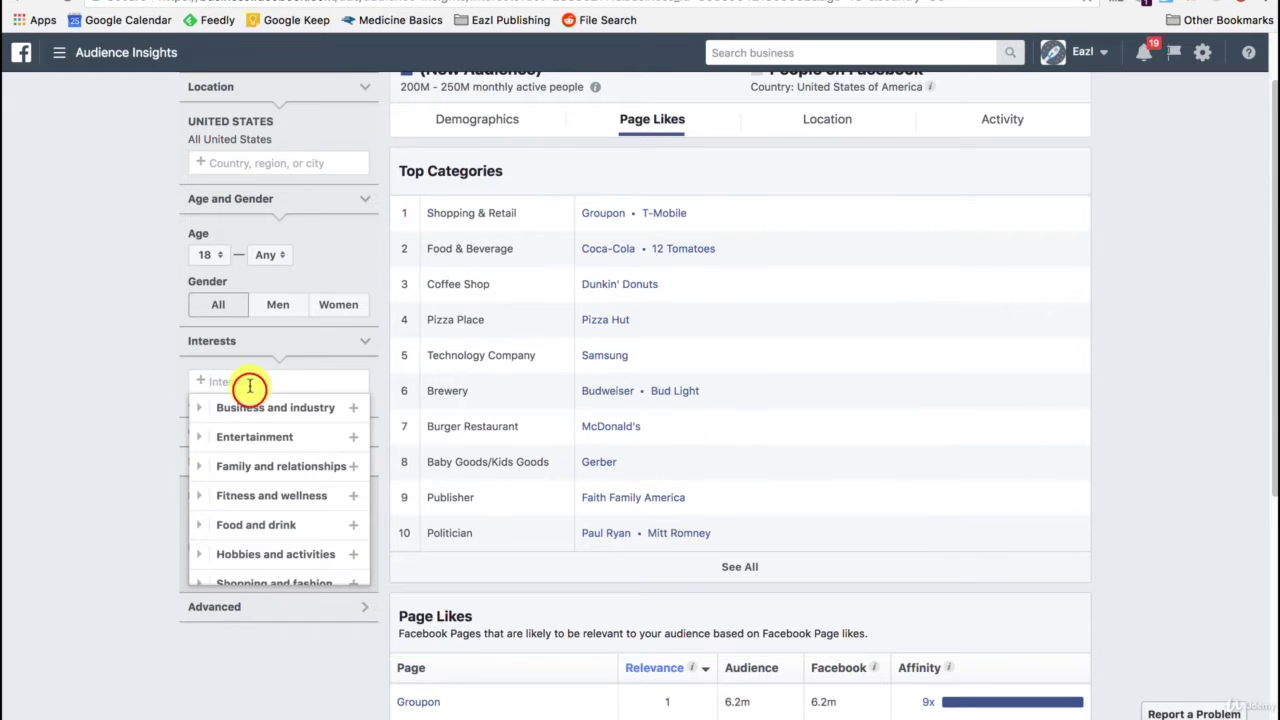
pyautogui.write('neil patel')
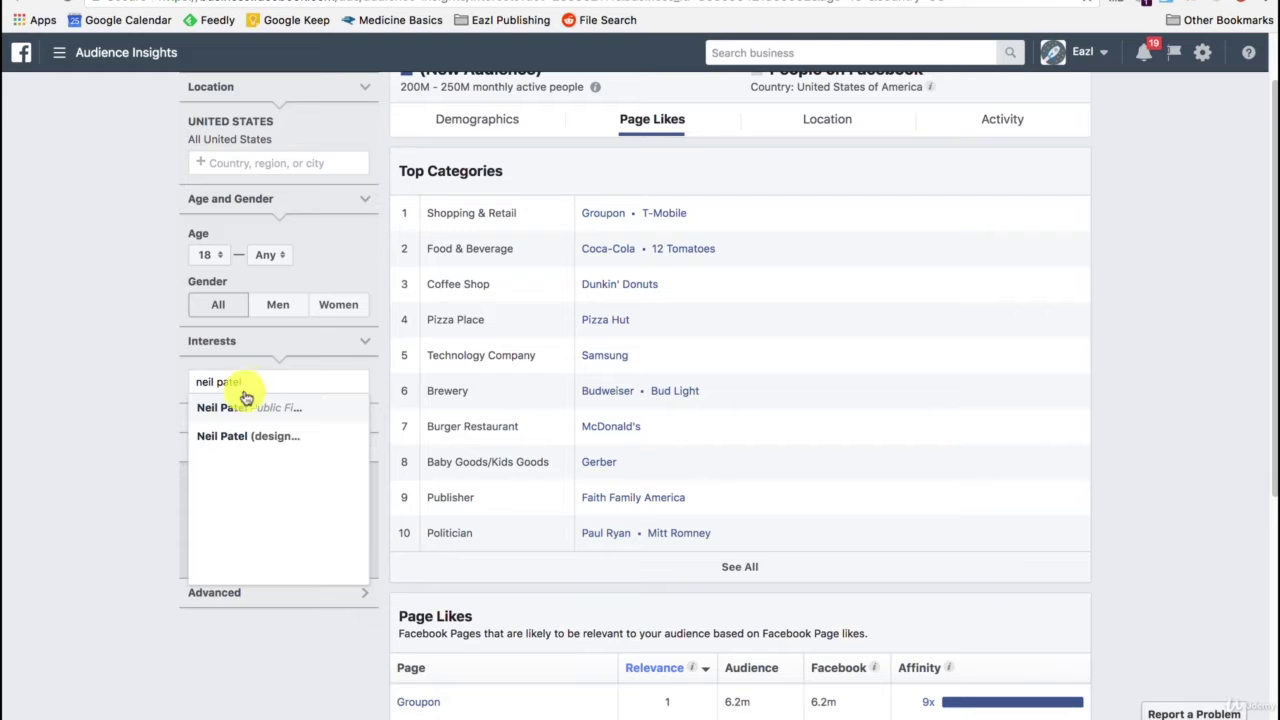
pyautogui.click(236, 411)
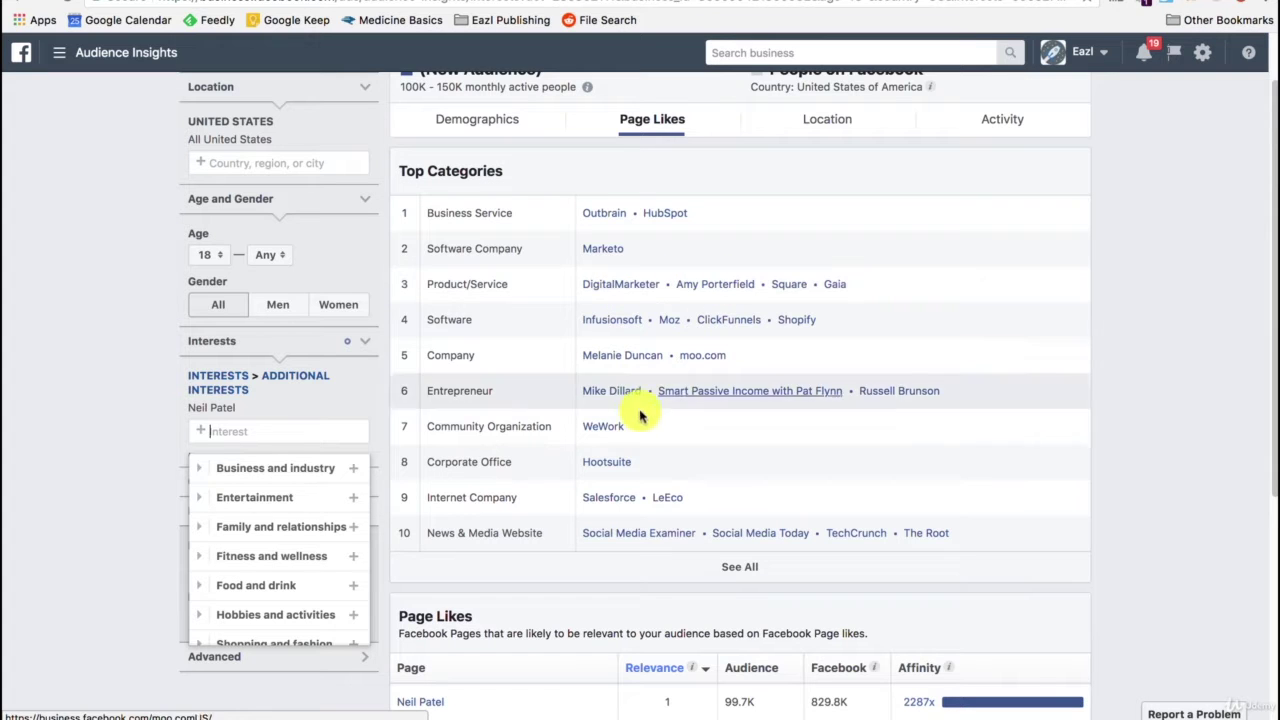
pyautogui.scroll(-4, 837, 404)
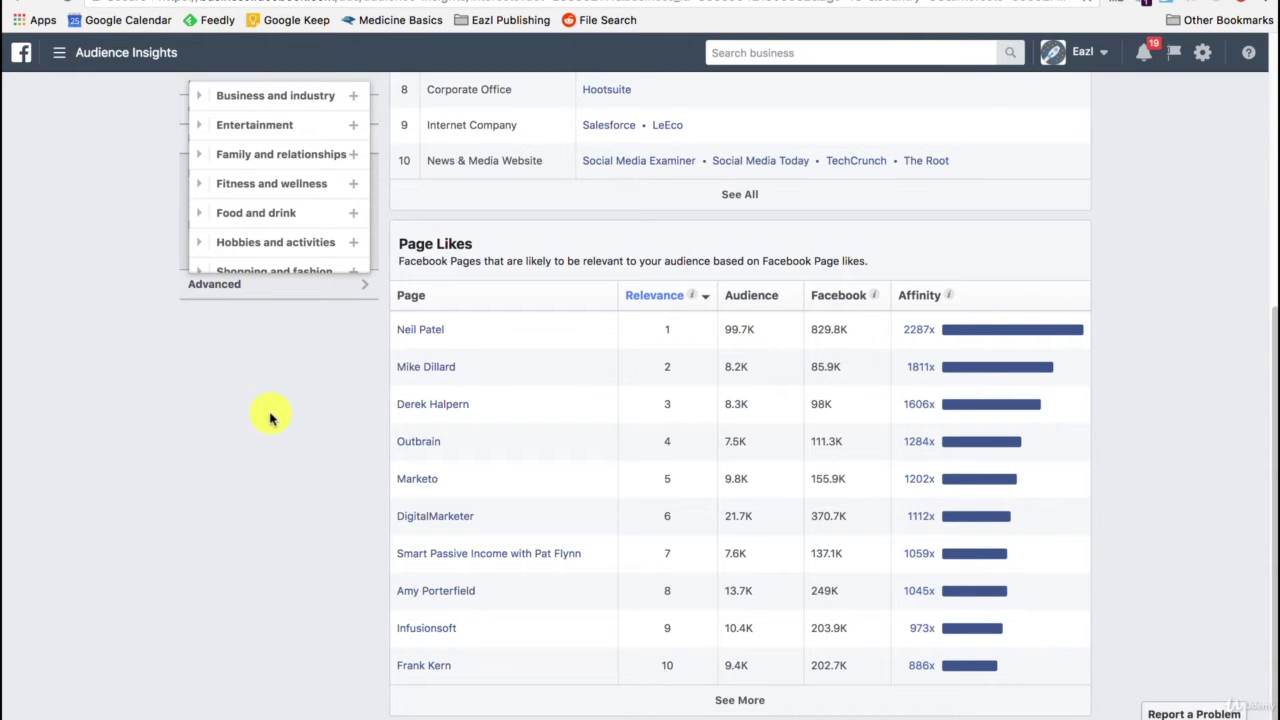
pyautogui.scroll(-1, 272, 337)
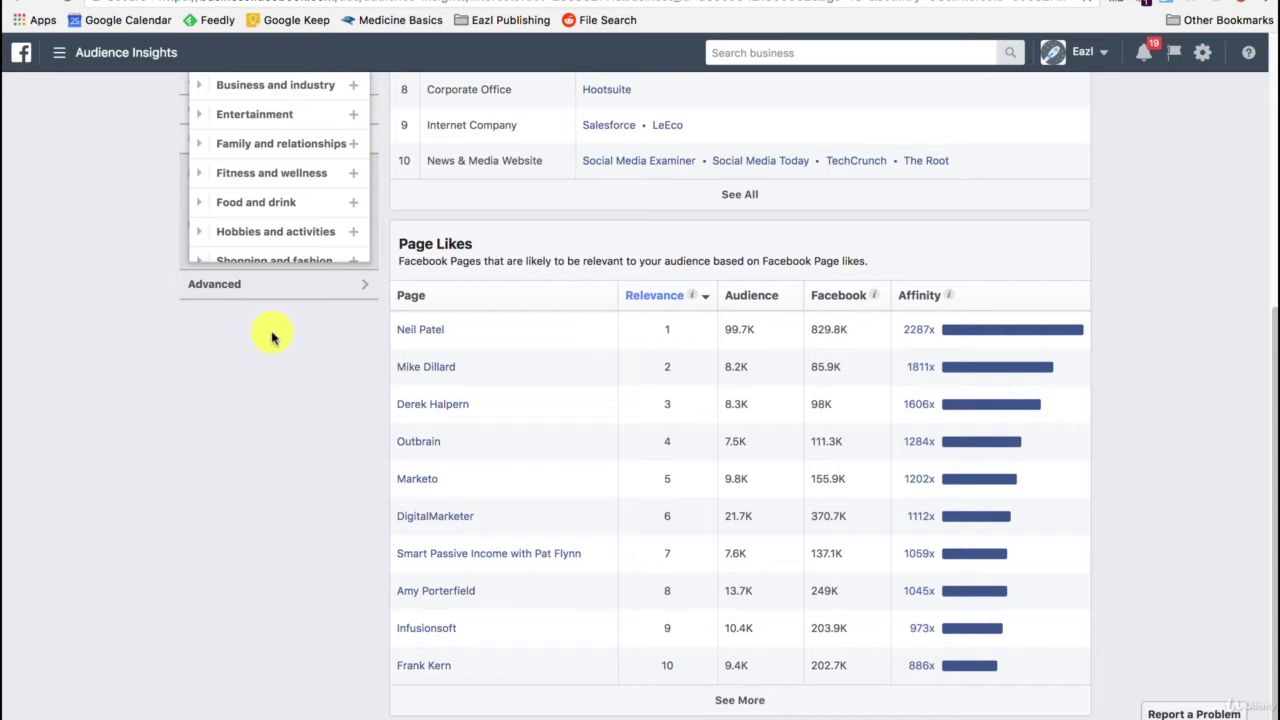
# Step: Return to Ads Manager and start creating a new campaign
pyautogui.click(57, 62)
pyautogui.click(62, 180)
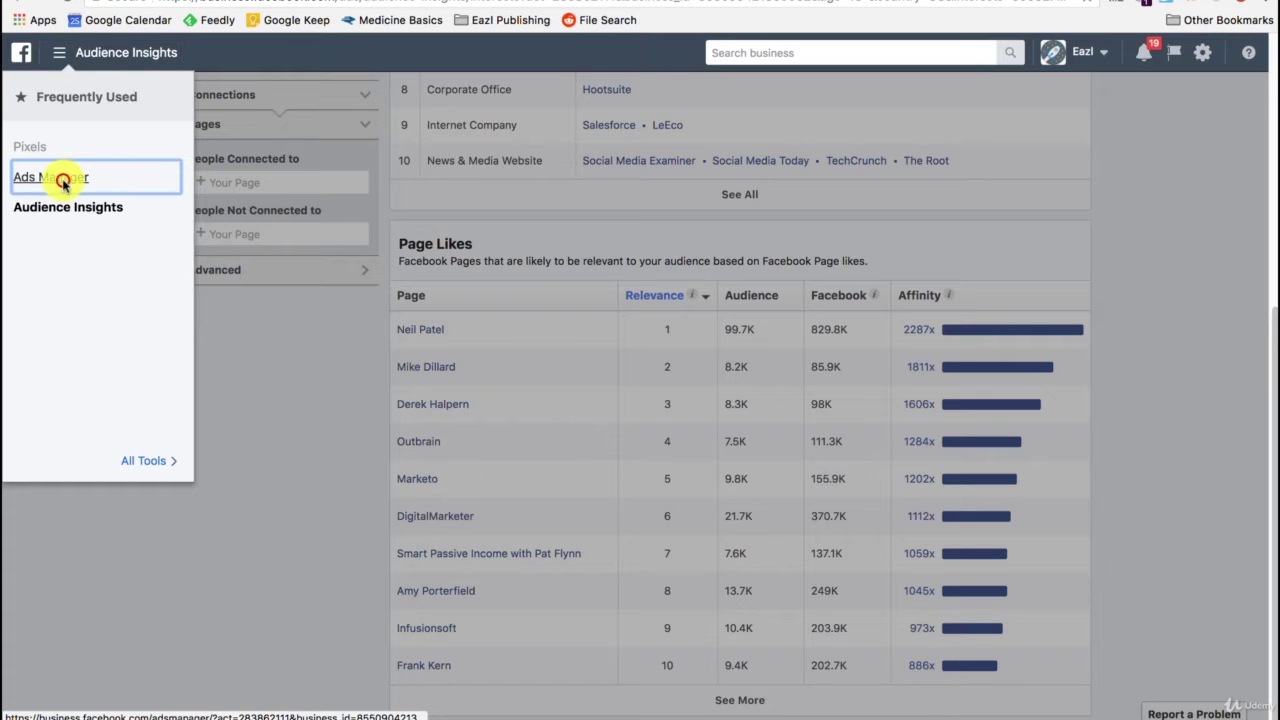
pyautogui.click(764, 219)
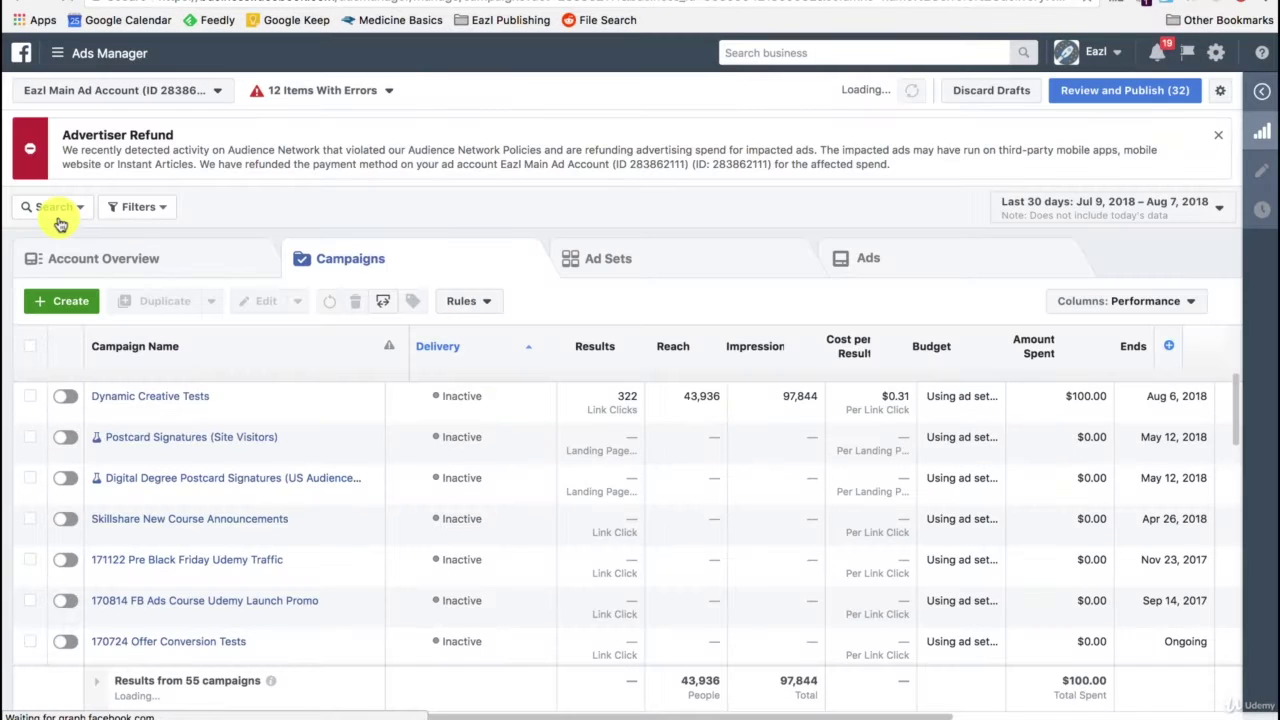
pyautogui.click(55, 212)
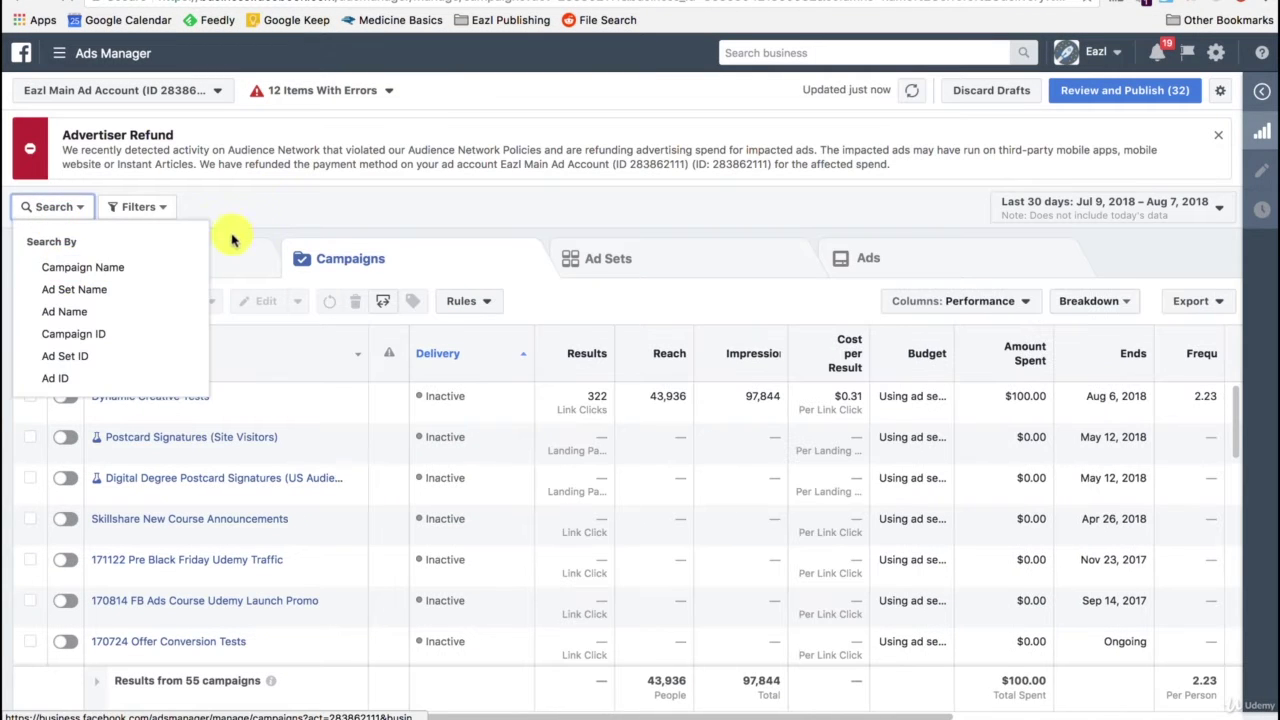
pyautogui.click(68, 301)
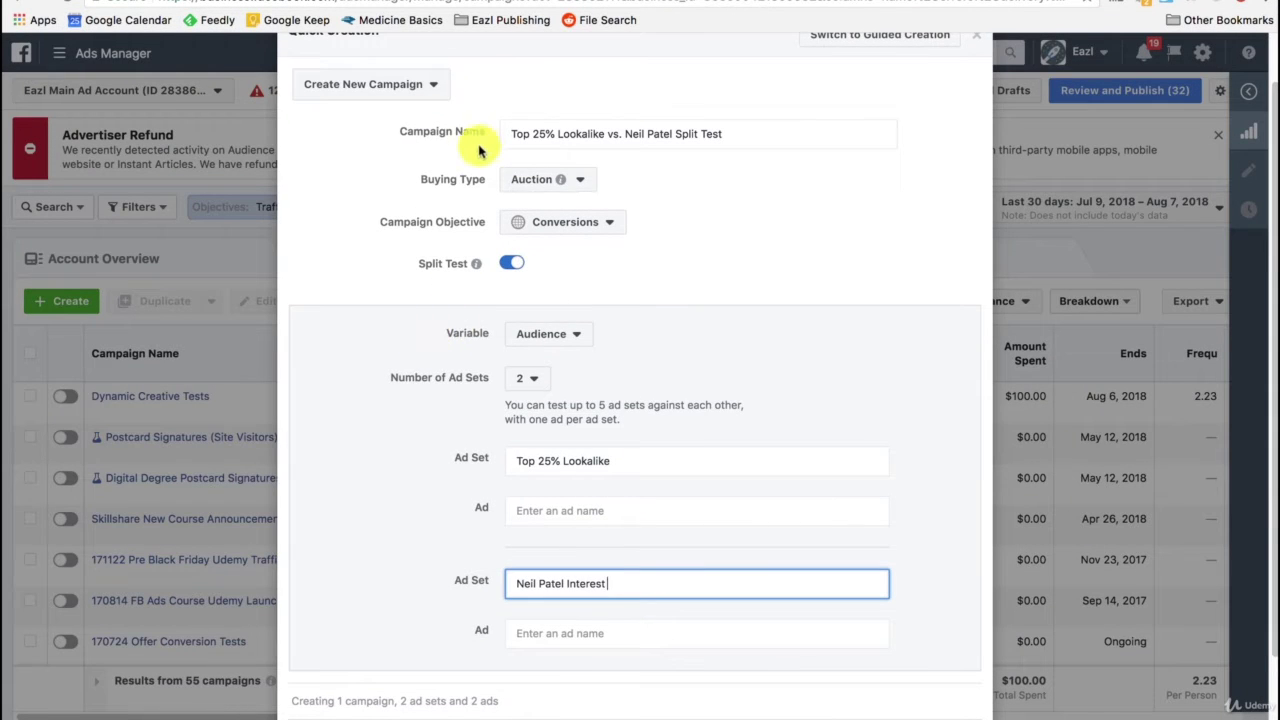
# Step: Review the new campaign's name, split test switch, Audience variable and the names of its two ad sets
pyautogui.moveTo(511, 130); pyautogui.dragTo(723, 134)
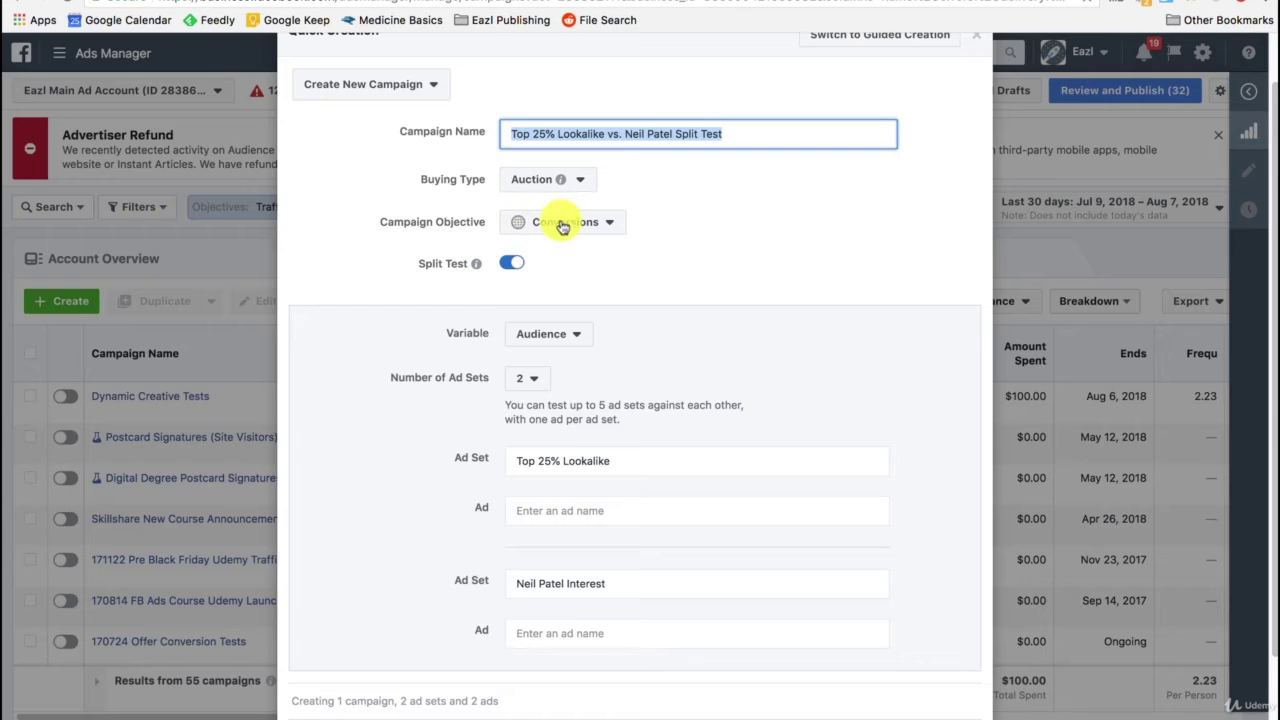
pyautogui.click(518, 264)
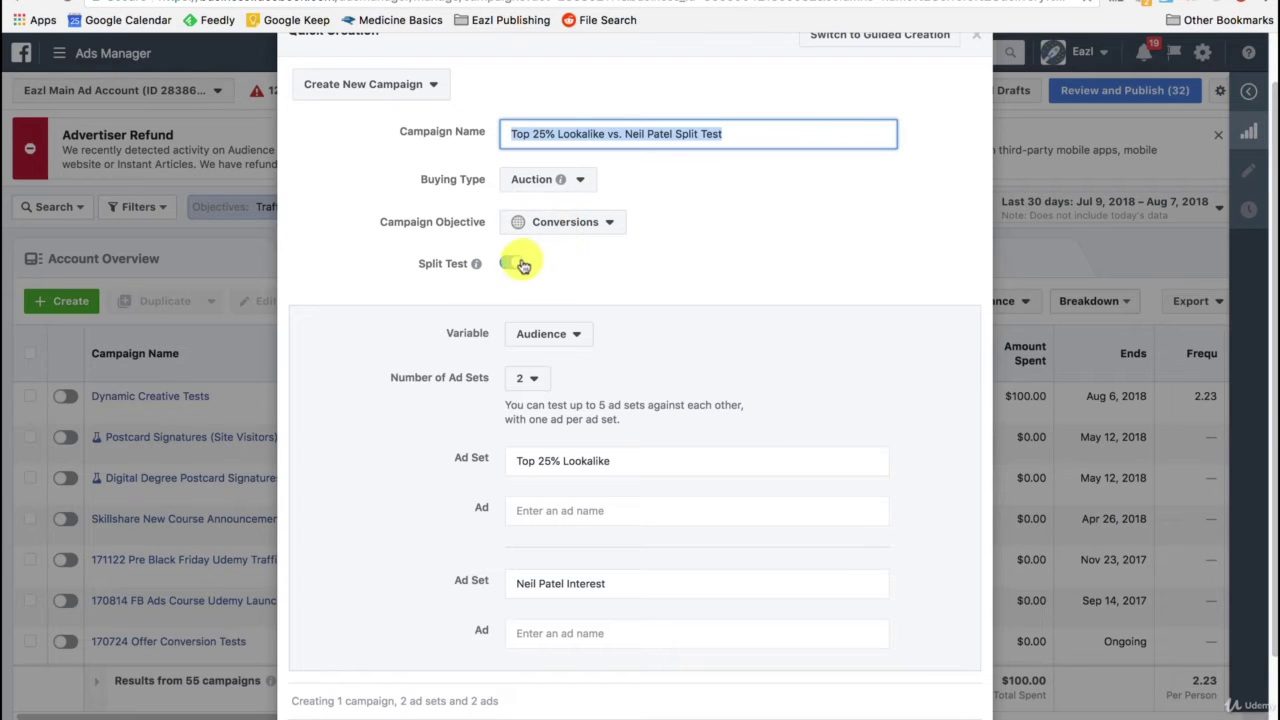
pyautogui.click(514, 264)
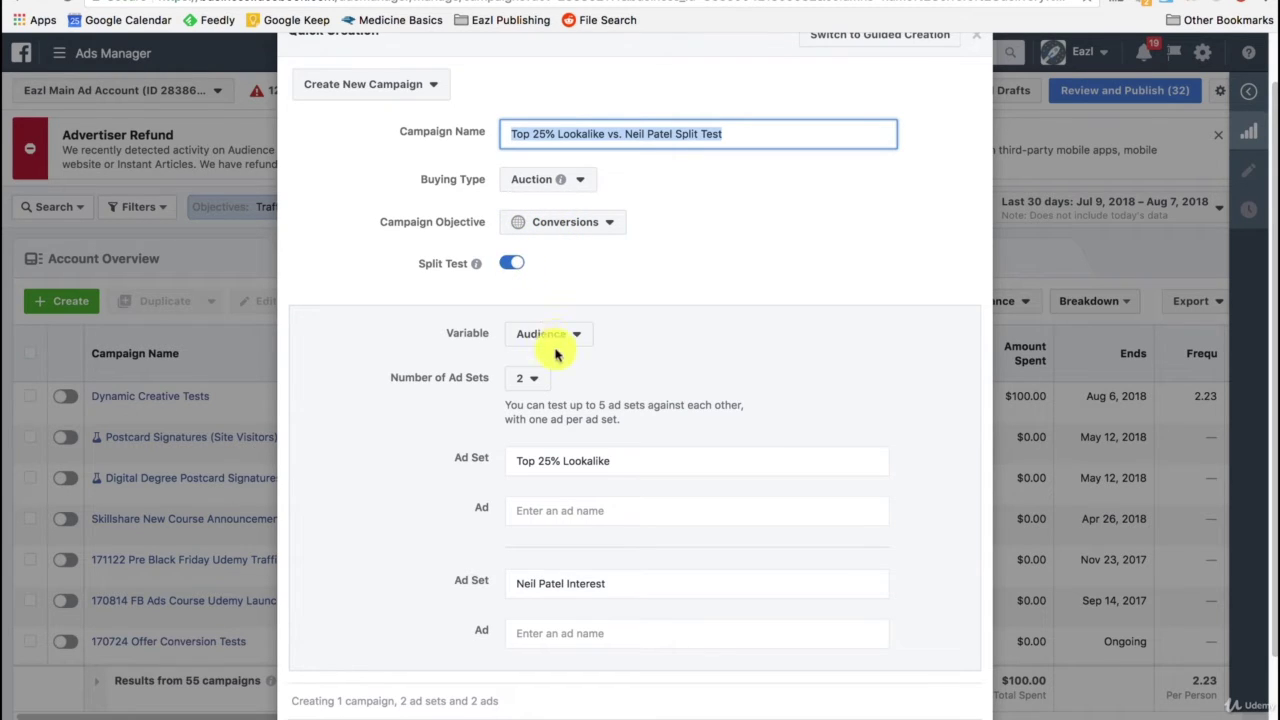
pyautogui.click(547, 334)
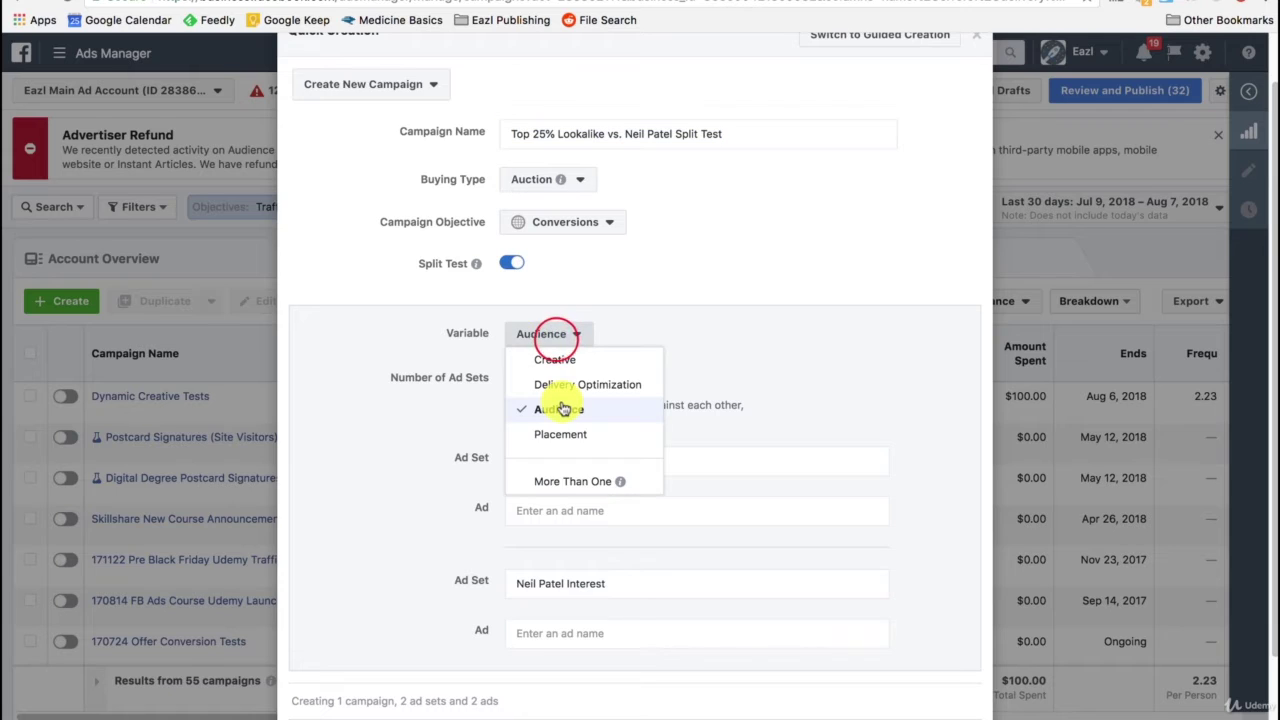
pyautogui.click(750, 385)
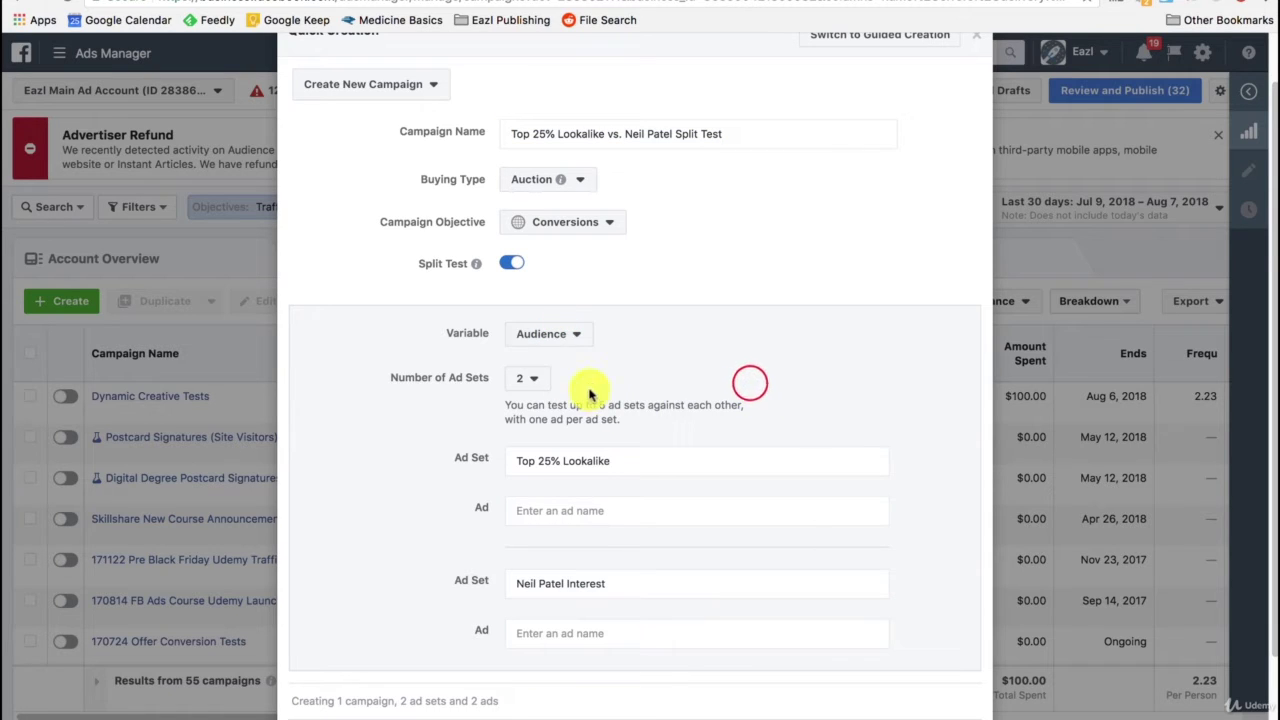
pyautogui.scroll(-1, 688, 420)
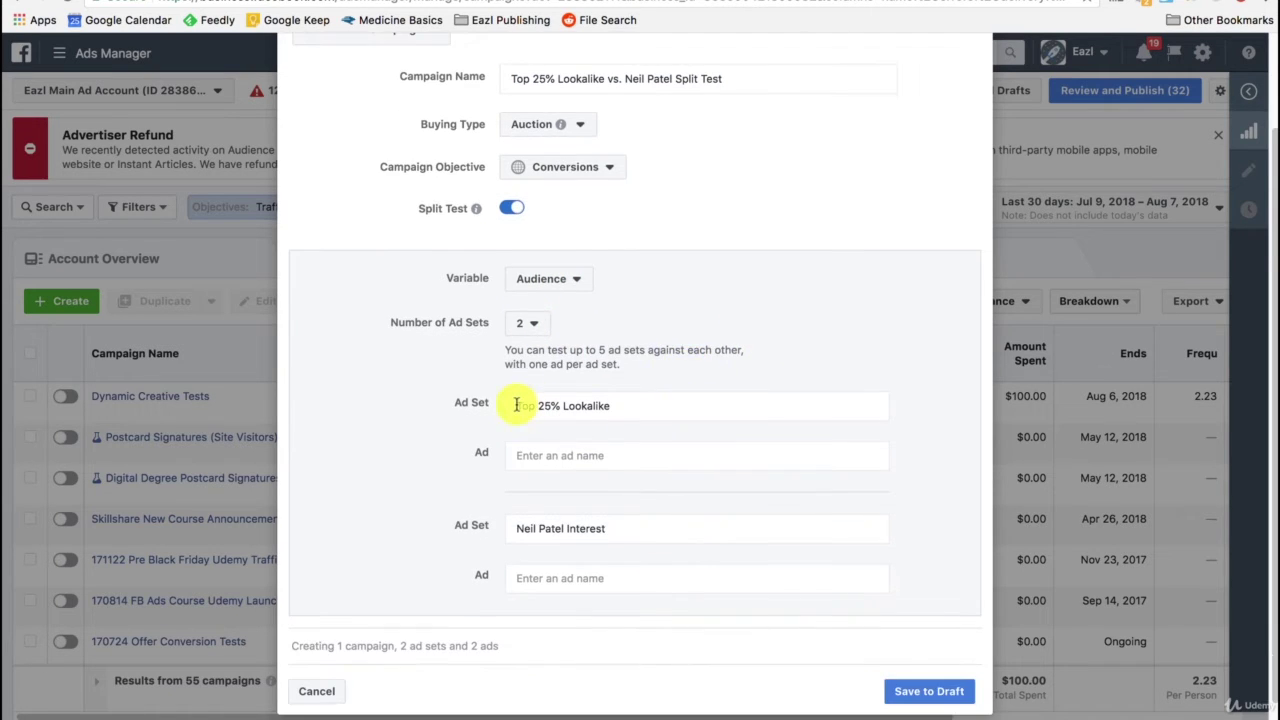
pyautogui.moveTo(514, 406); pyautogui.dragTo(629, 414)
pyautogui.moveTo(514, 528); pyautogui.dragTo(626, 528)
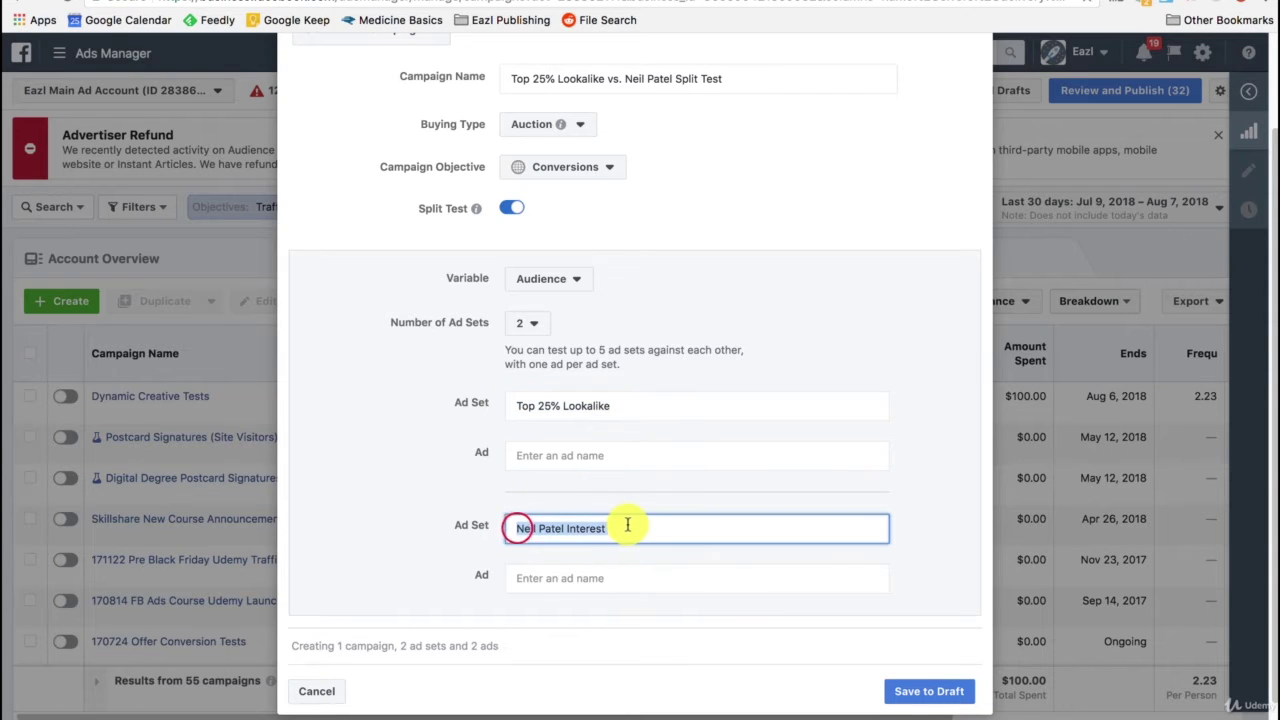
# Step: Save the Top 25% Lookalike vs. Neil Patel Split Test campaign as a draft and open its two ad sets
pyautogui.click(910, 685)
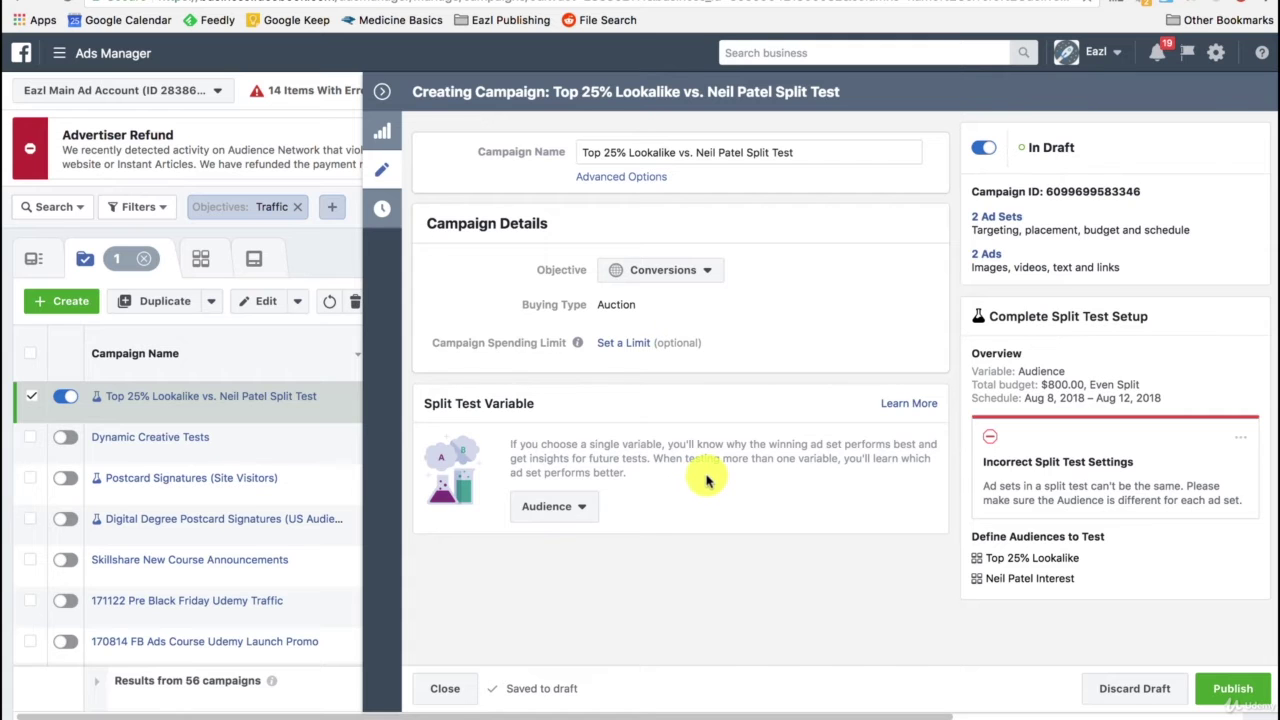
pyautogui.click(994, 219)
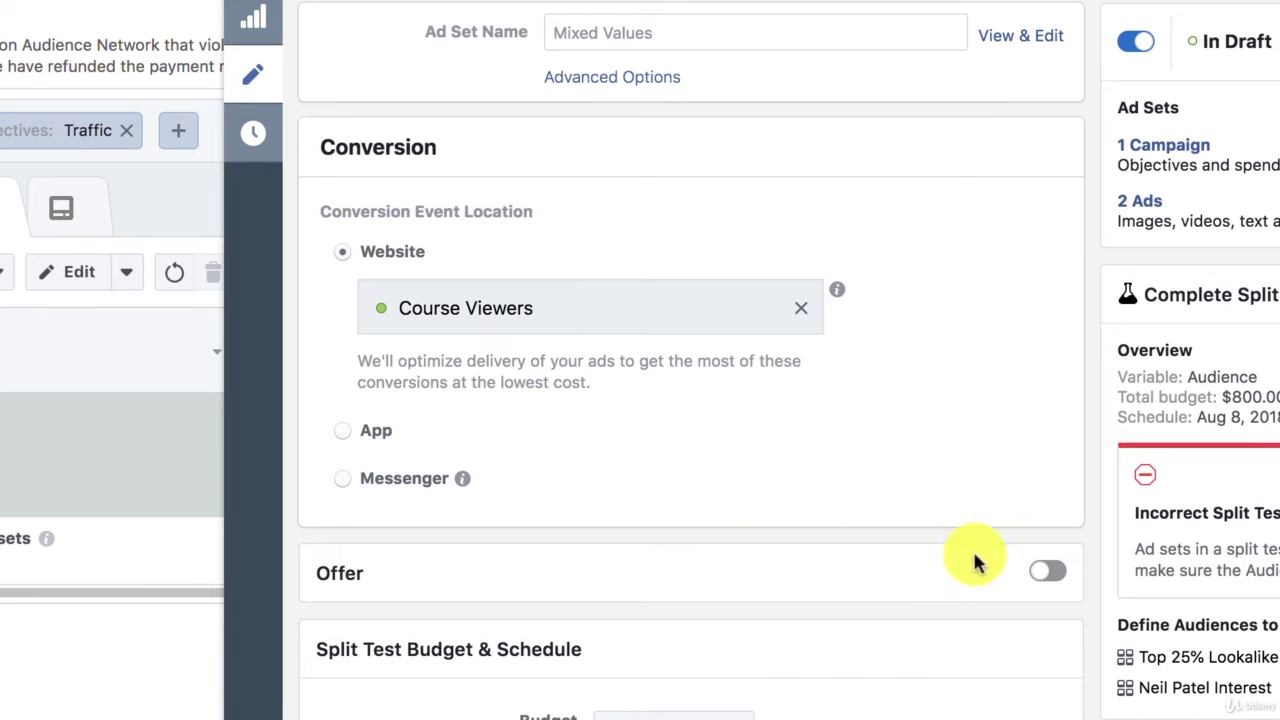
# Step: Turn on the offer for both ad sets with the Eazl page and start creating a new offer
pyautogui.click(1047, 578)
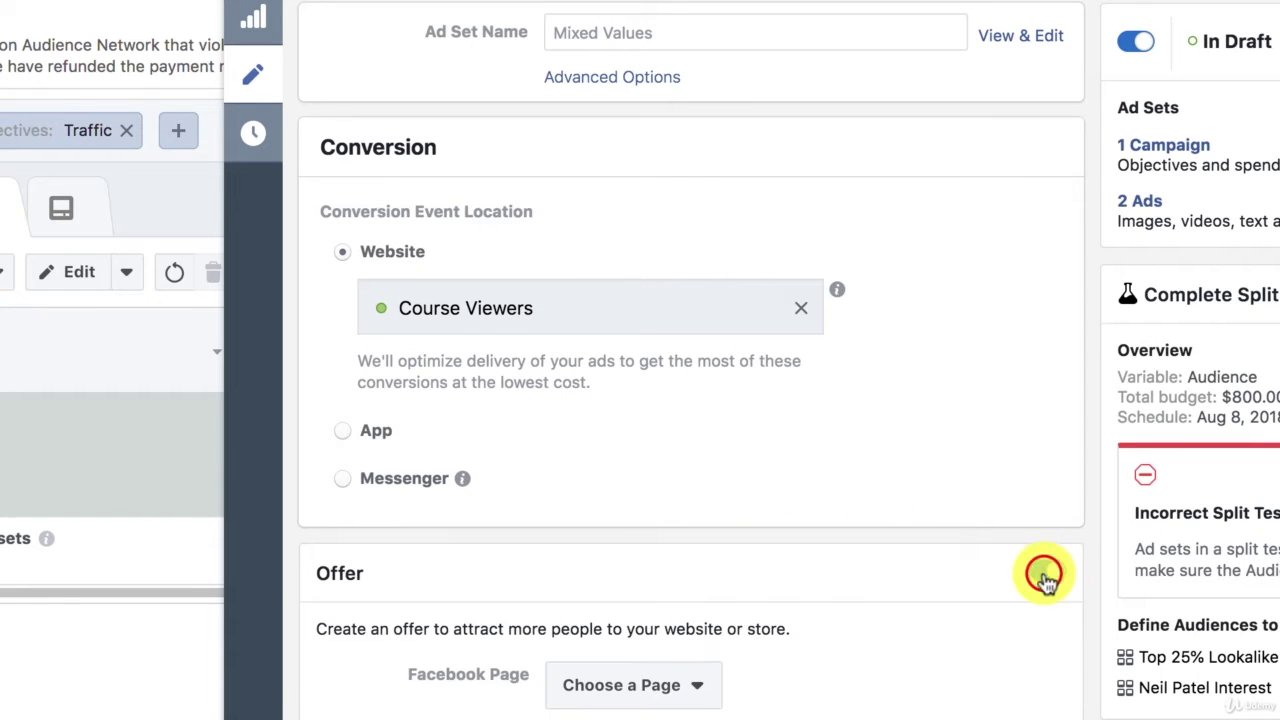
pyautogui.scroll(-4, 858, 491)
pyautogui.click(638, 334)
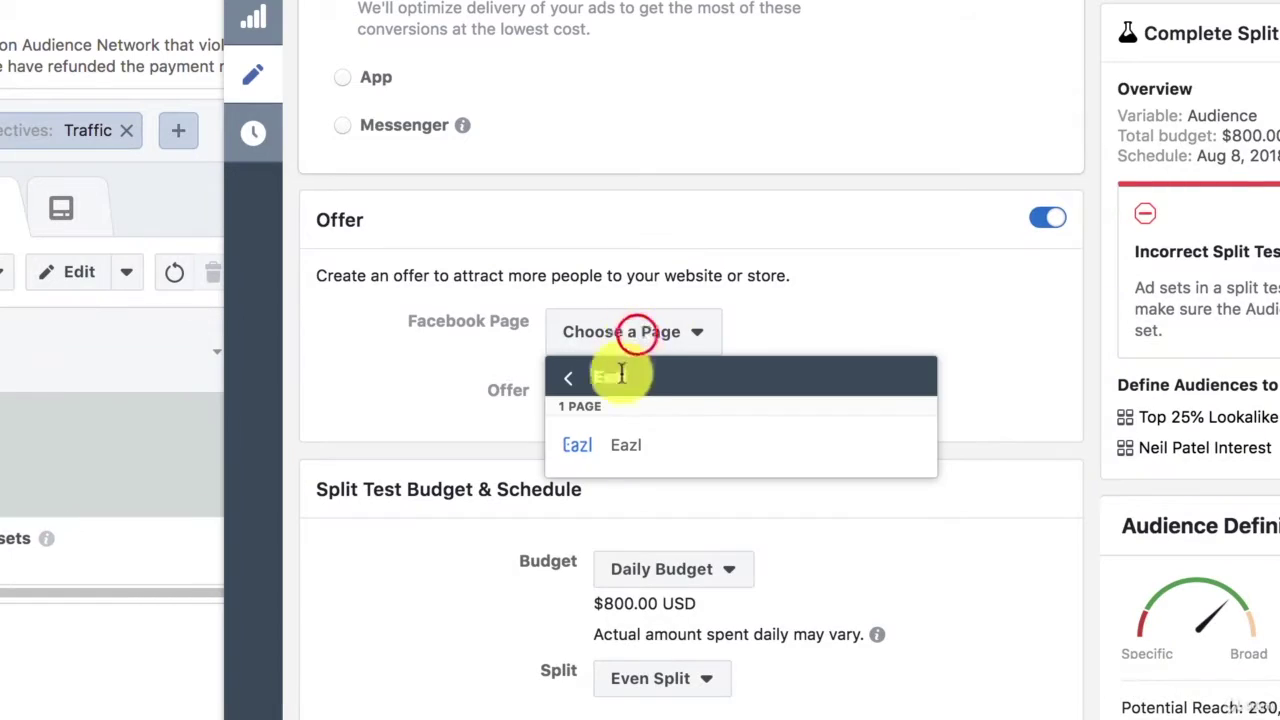
pyautogui.click(614, 363)
pyautogui.click(613, 411)
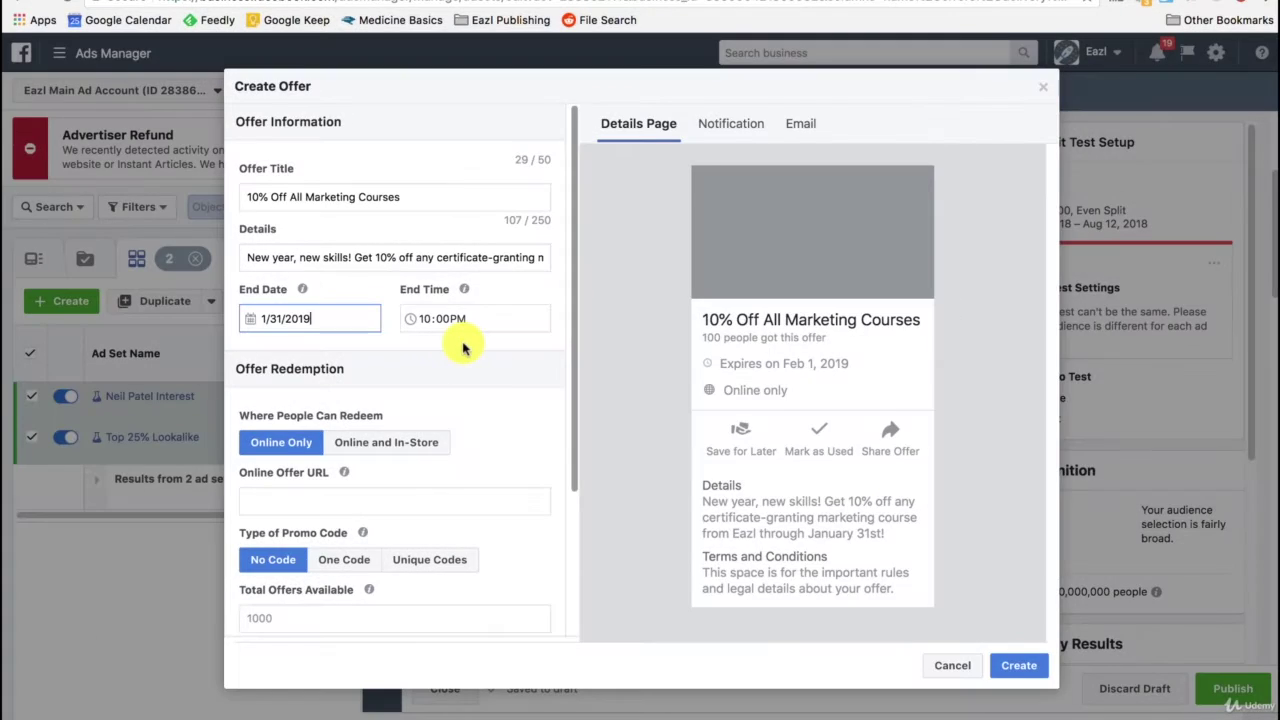
# Step: Review the offer's title and details, ending at the online offer URL
pyautogui.moveTo(250, 197); pyautogui.dragTo(395, 199)
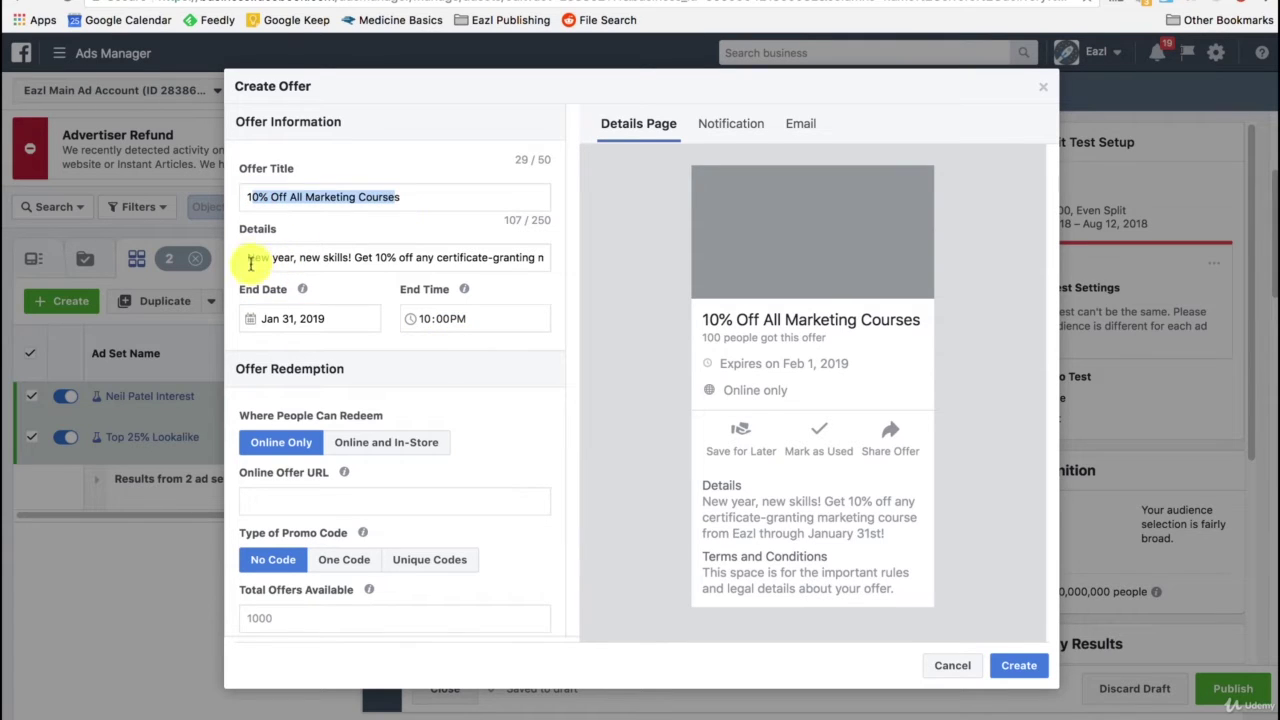
pyautogui.moveTo(249, 257); pyautogui.dragTo(352, 257)
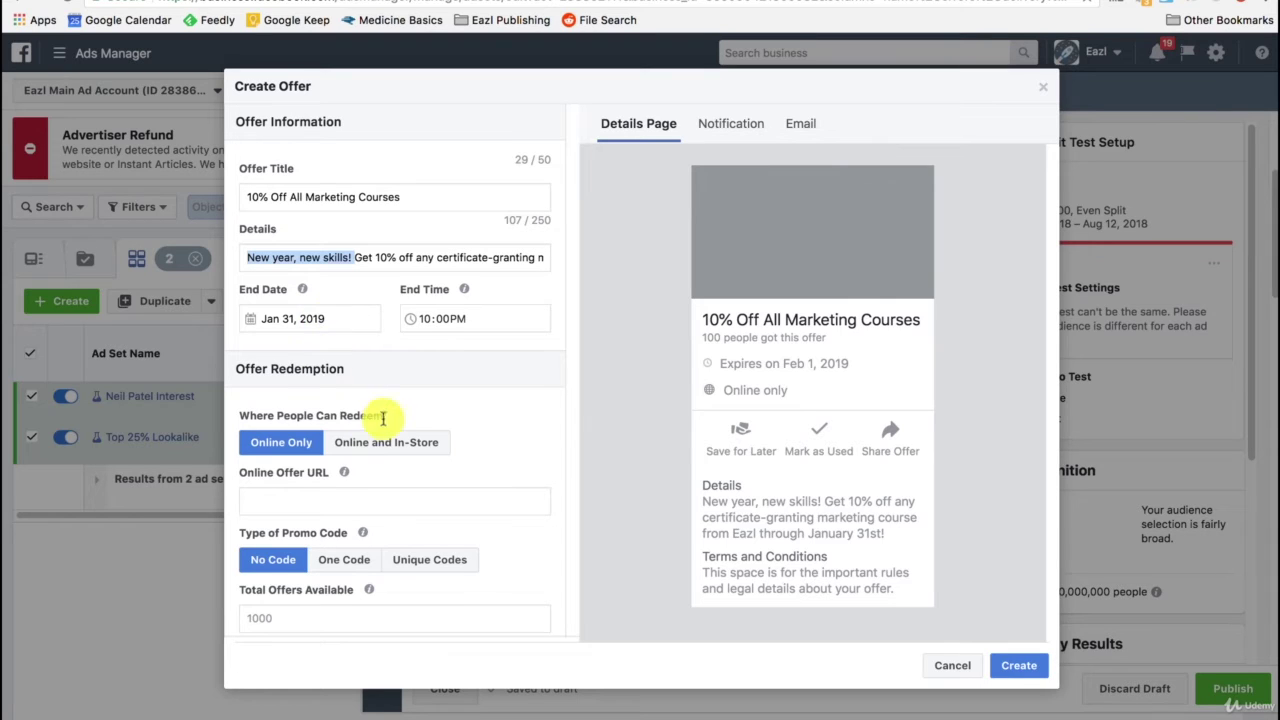
pyautogui.click(330, 497)
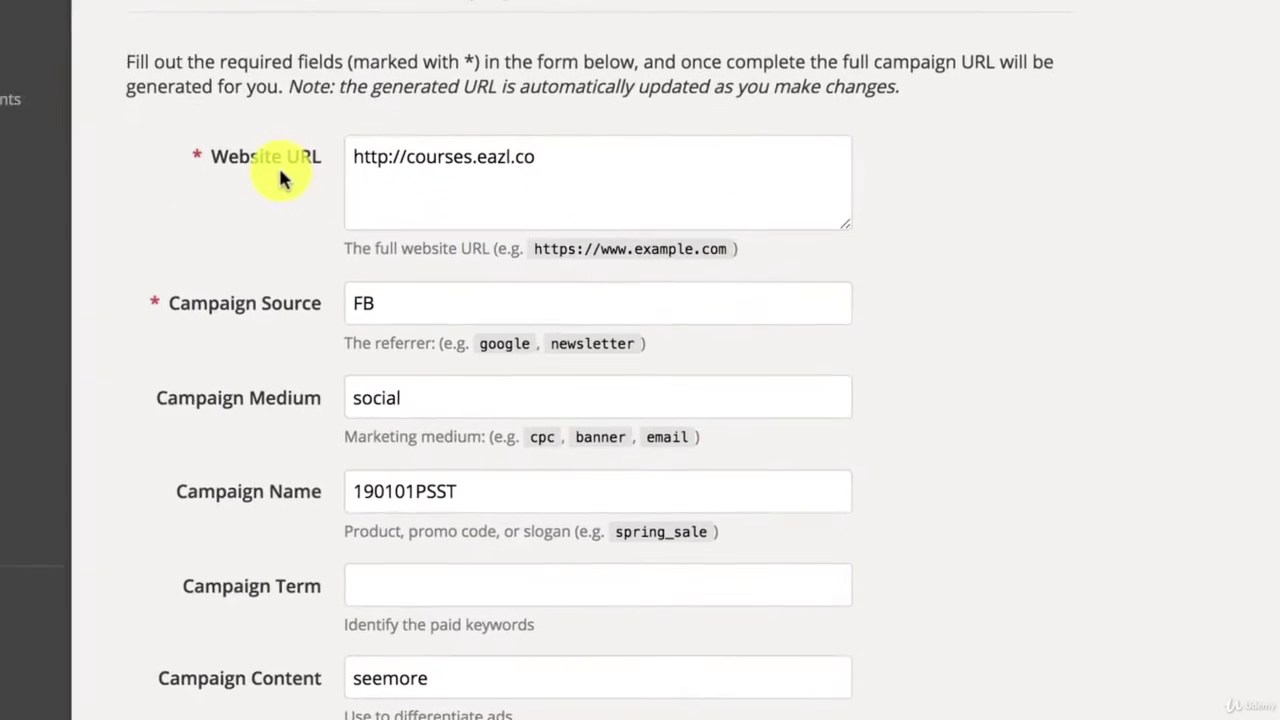
# Step: Review the website URL, campaign source, medium and campaign name in the campaign URL builder form
pyautogui.moveTo(341, 145); pyautogui.dragTo(560, 149)
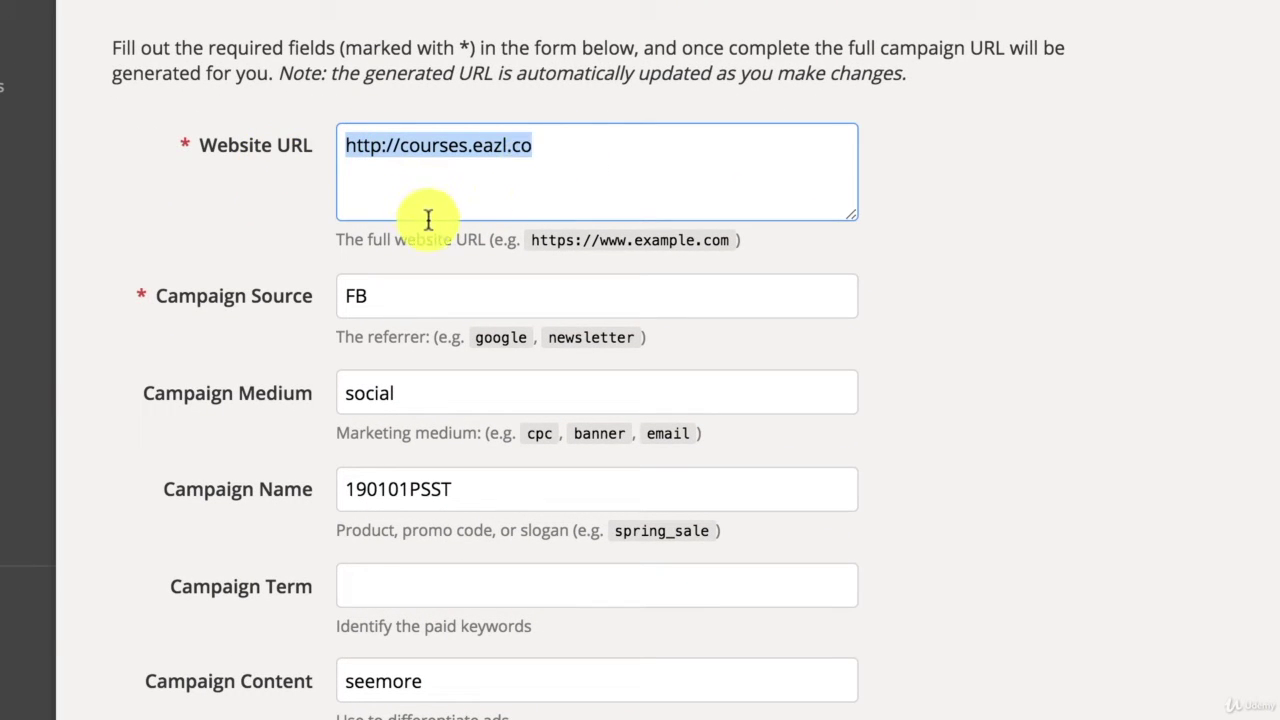
pyautogui.scroll(-1, 429, 220)
pyautogui.moveTo(408, 240); pyautogui.dragTo(337, 255)
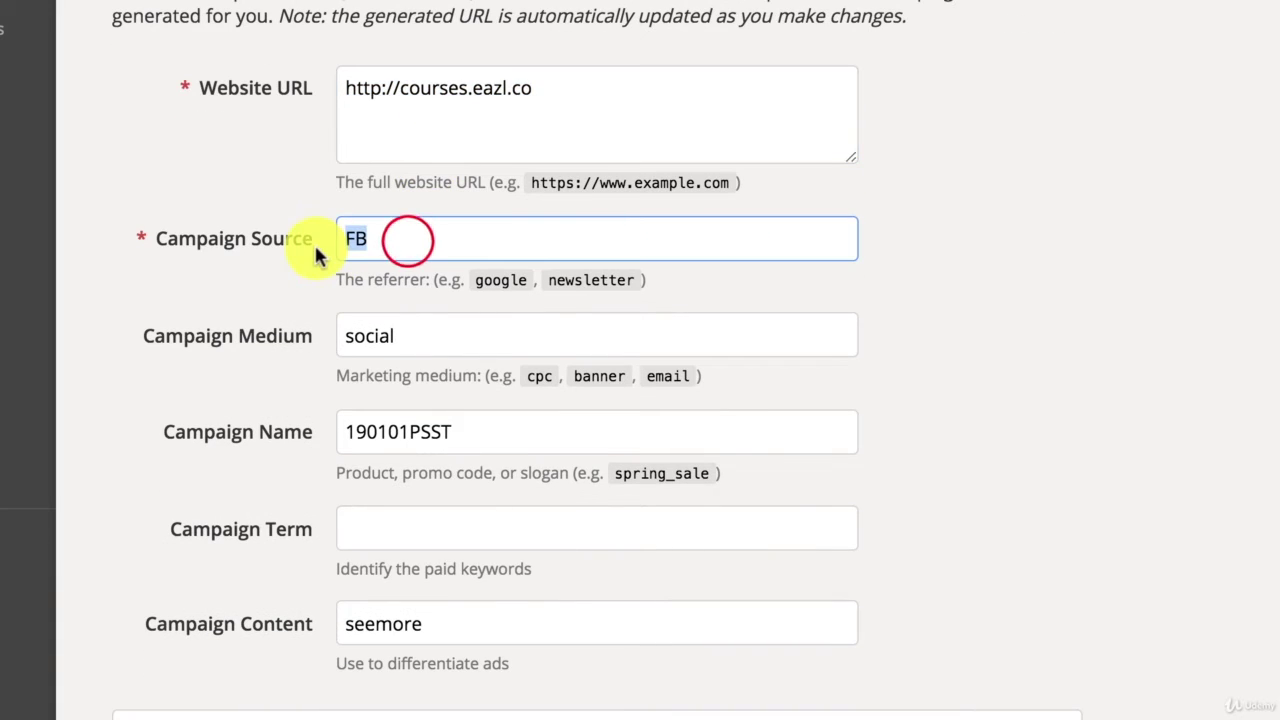
pyautogui.click(369, 340)
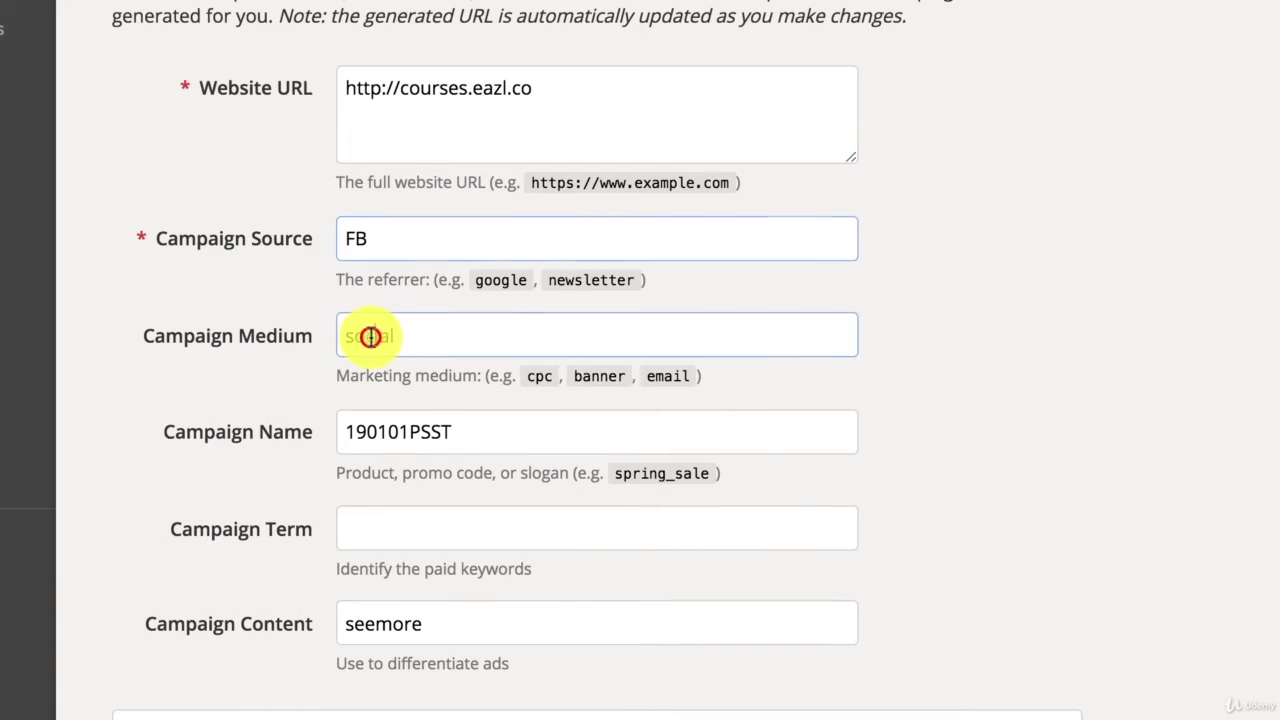
pyautogui.write('social')
pyautogui.doubleClick(369, 338)
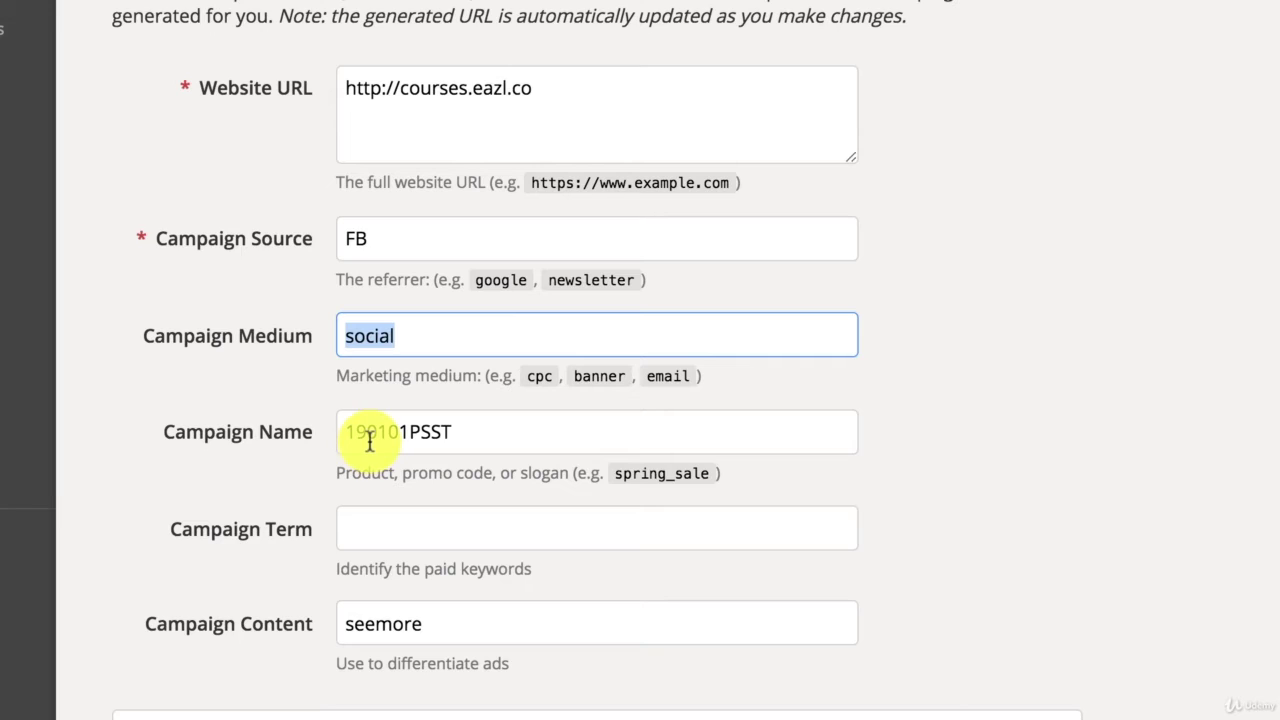
pyautogui.moveTo(346, 436); pyautogui.dragTo(466, 433)
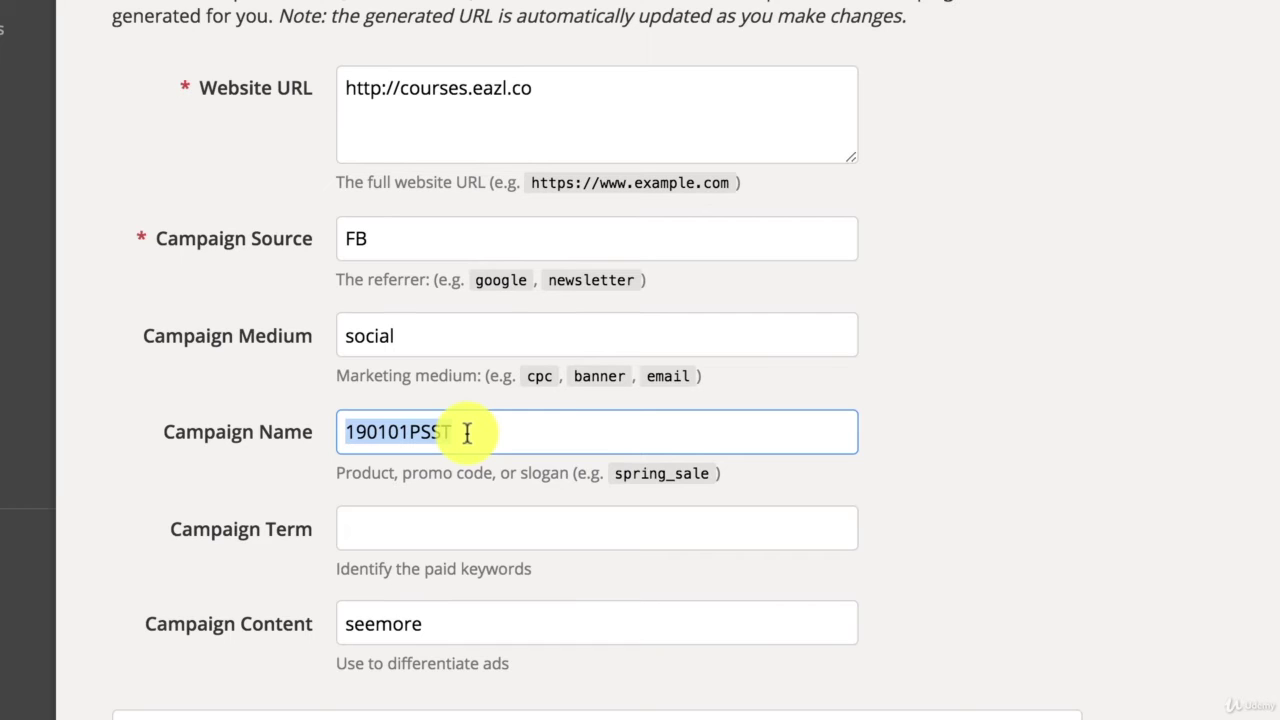
# Step: Set the campaign content to "offer" in the URL builder and copy the generated campaign URL
pyautogui.doubleClick(393, 626)
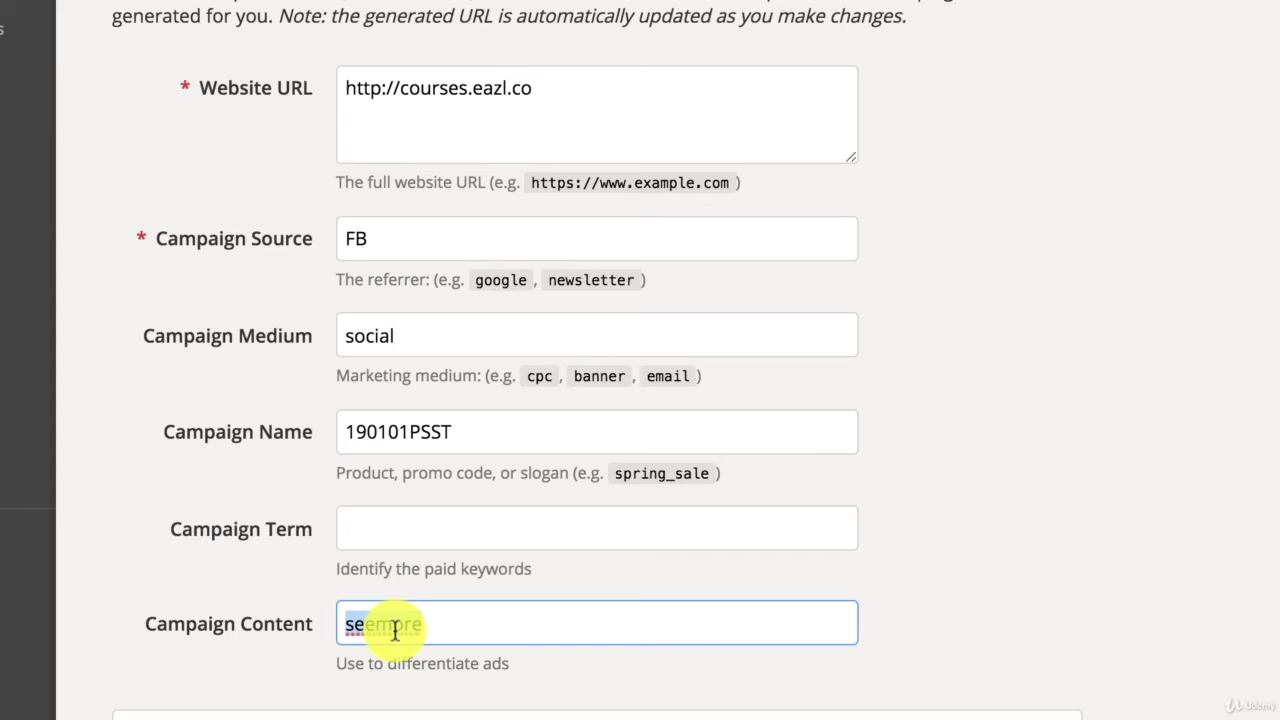
pyautogui.write('offer')
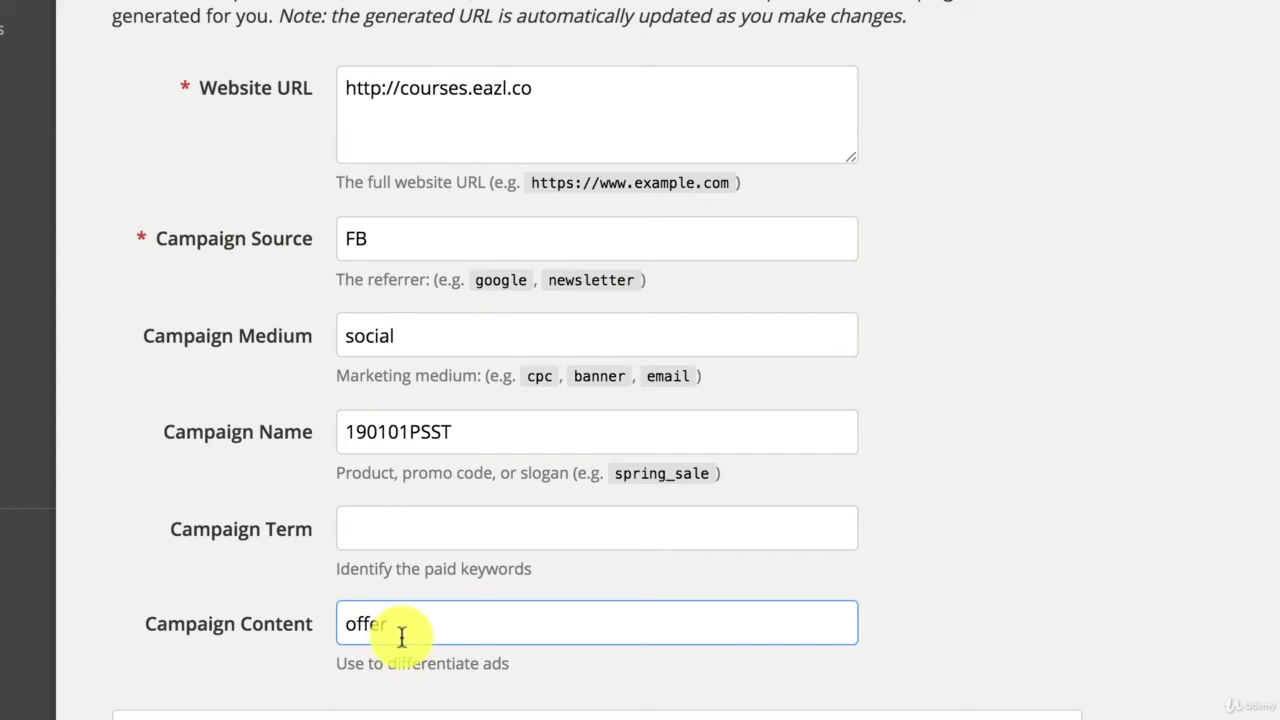
pyautogui.scroll(-5, 814, 509)
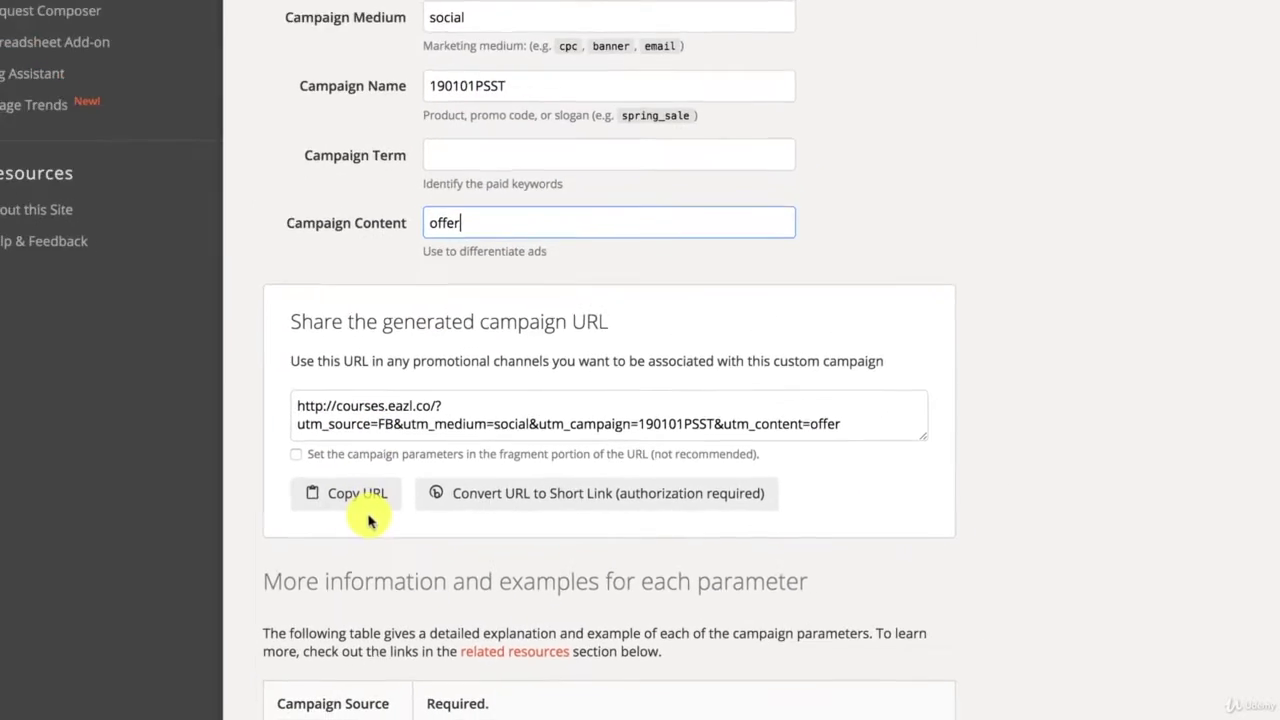
pyautogui.click(252, 475)
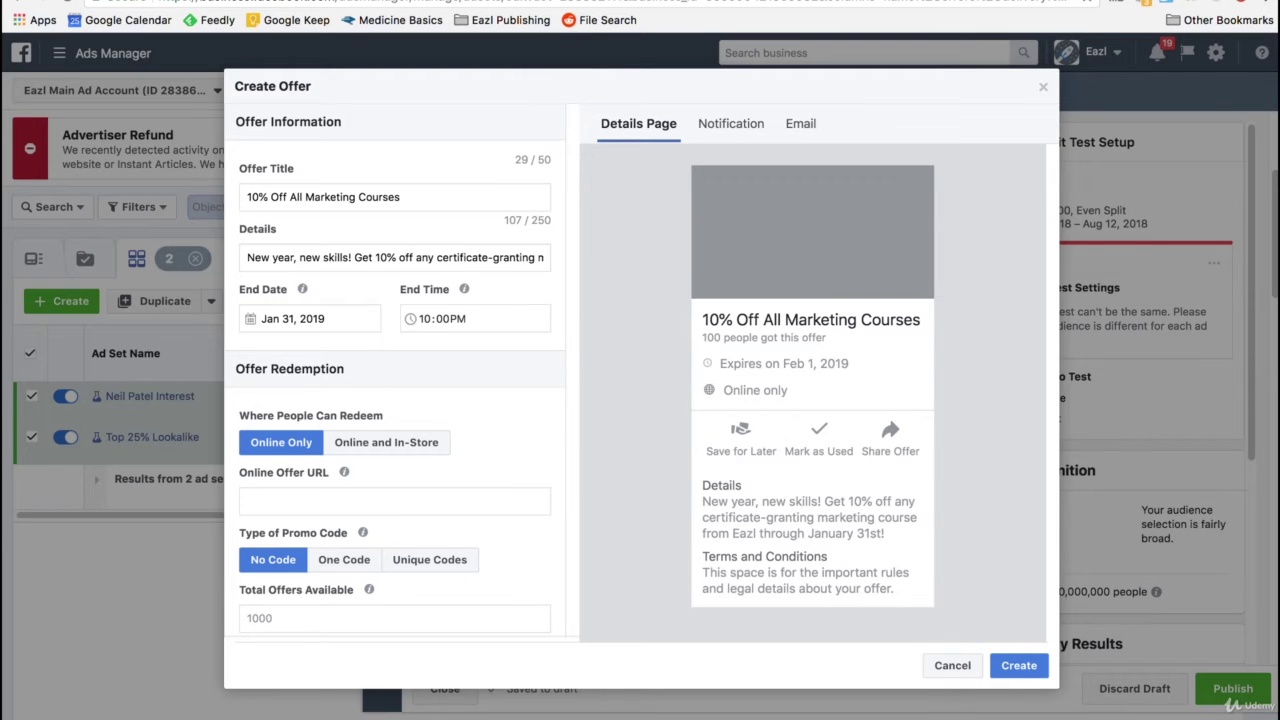
# Step: Paste the tracked link as the online offer URL, set the single promo code SIMSERIES, add Eazl's terms and conditions, and create the offer
pyautogui.click(318, 490)
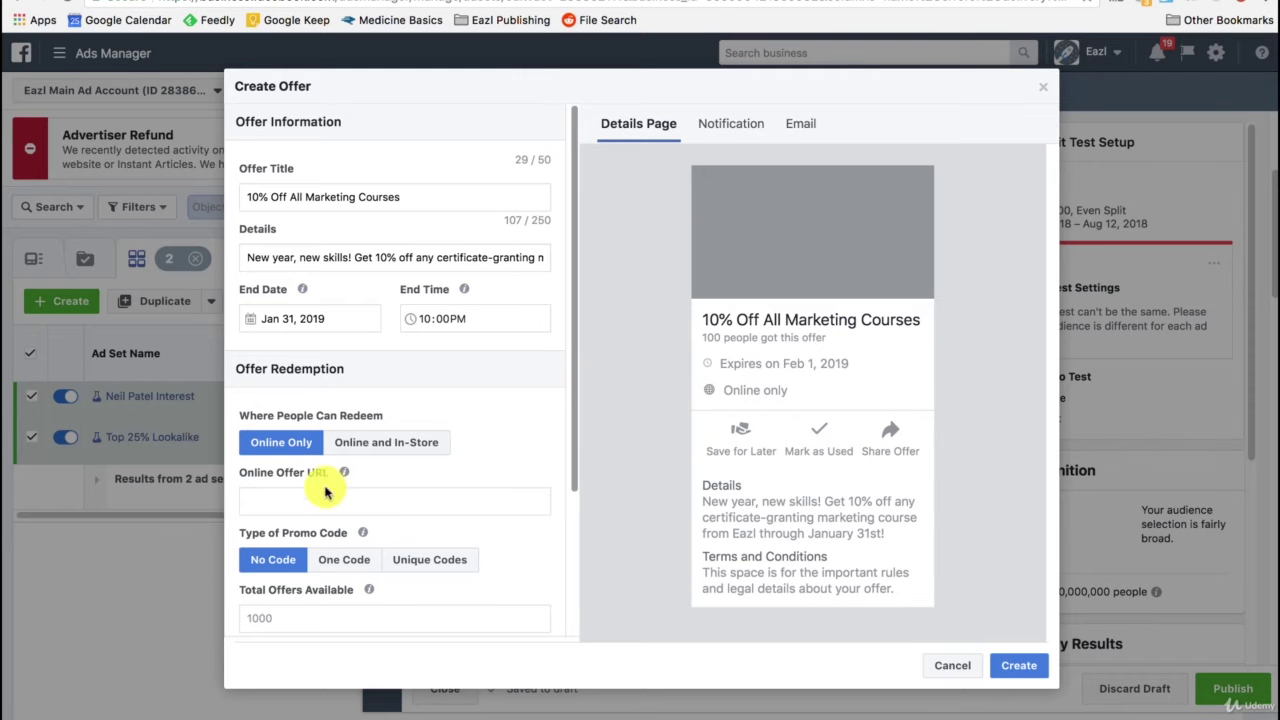
pyautogui.press('super+v')
pyautogui.click(346, 560)
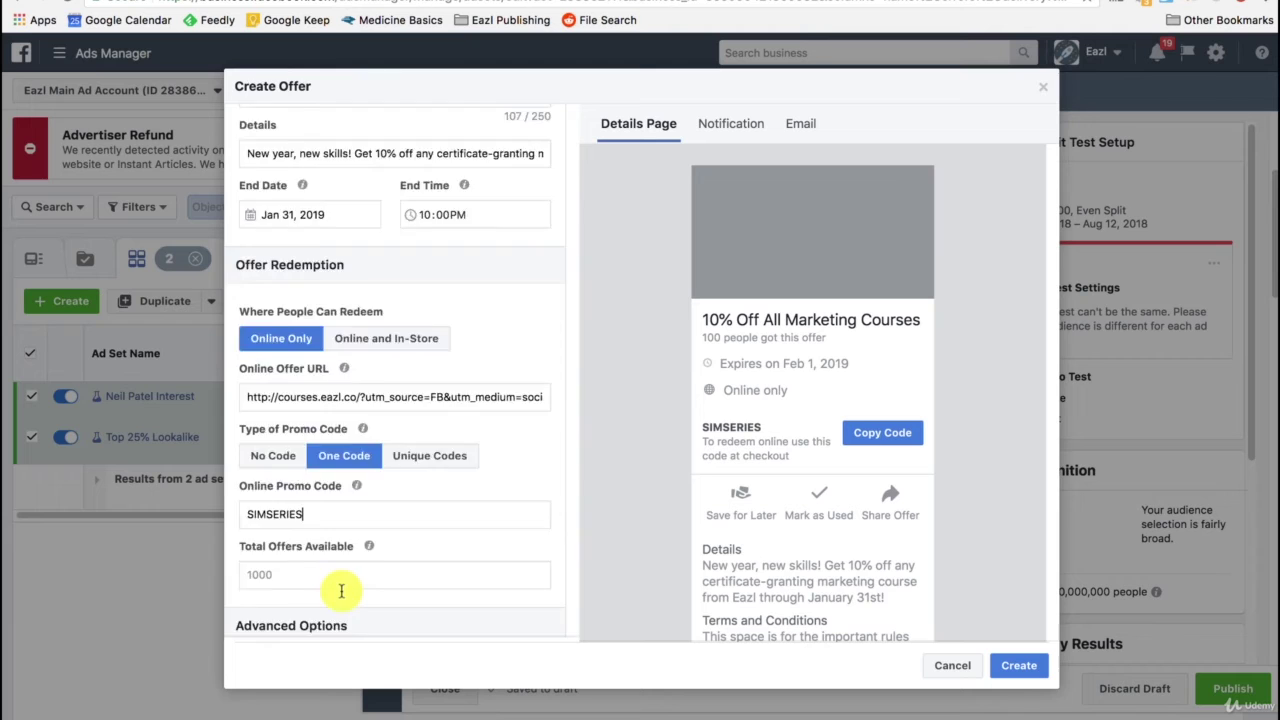
pyautogui.scroll(-3, 337, 590)
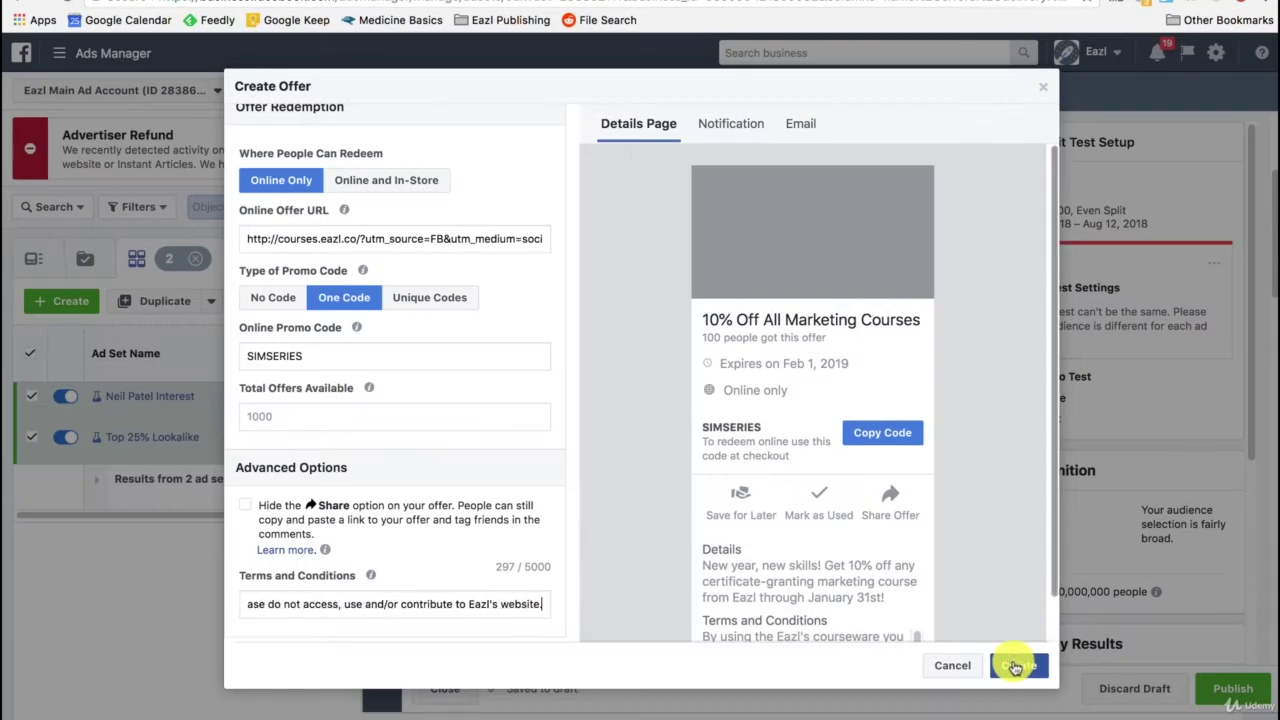
pyautogui.click(1016, 665)
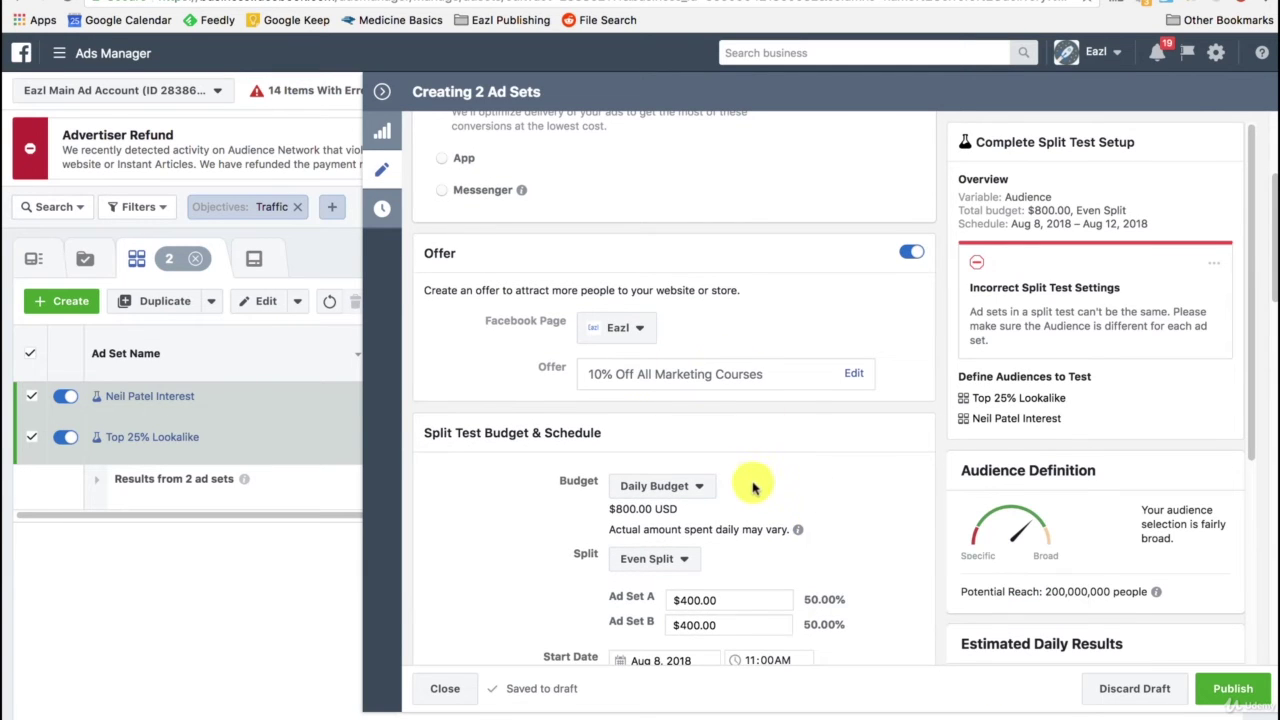
# Step: Set the evenly split daily budget to $100 per ad set and end the test early if a winning ad set is found
pyautogui.scroll(-3, 751, 486)
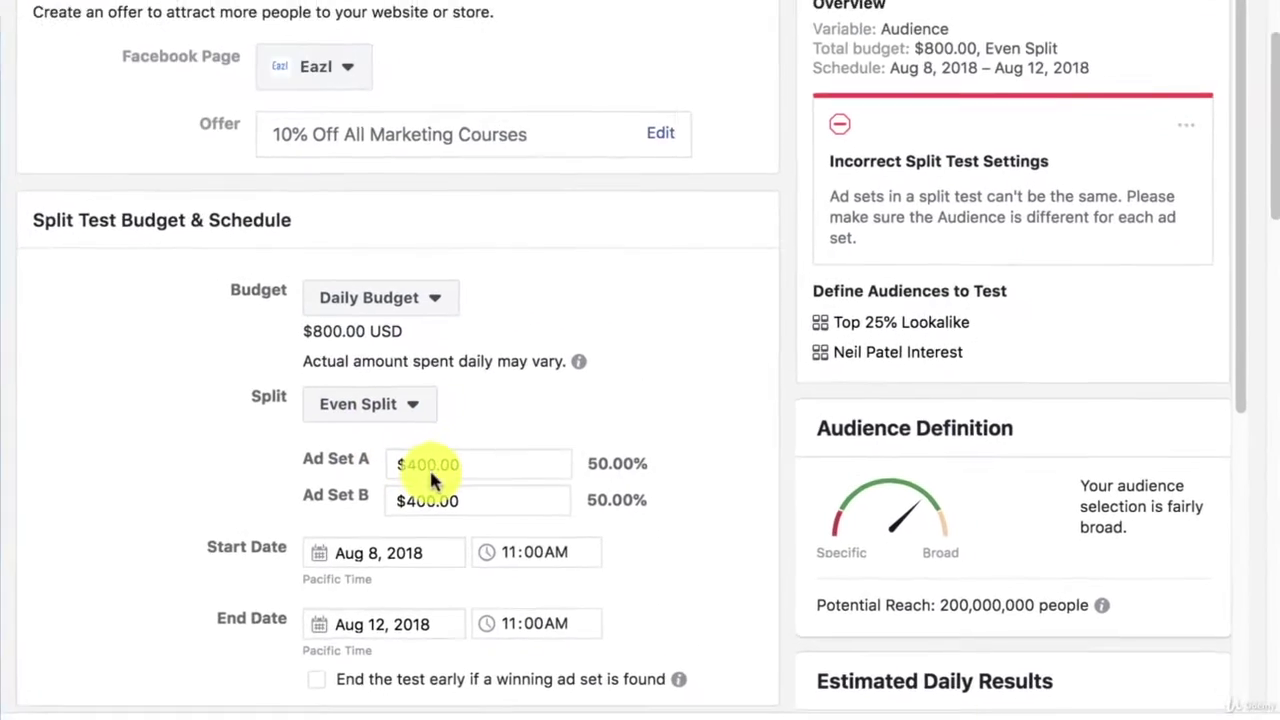
pyautogui.click(690, 498)
pyautogui.write('100')
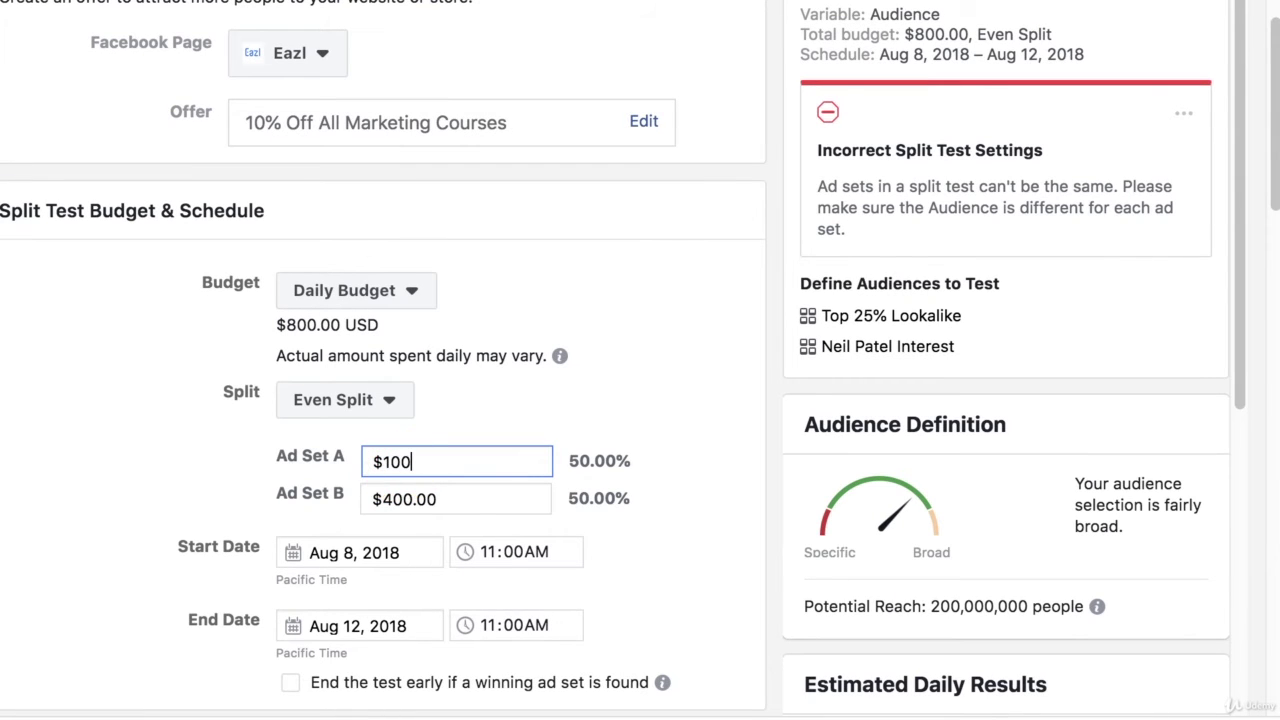
pyautogui.press('Tab')
pyautogui.scroll(-5, 337, 480)
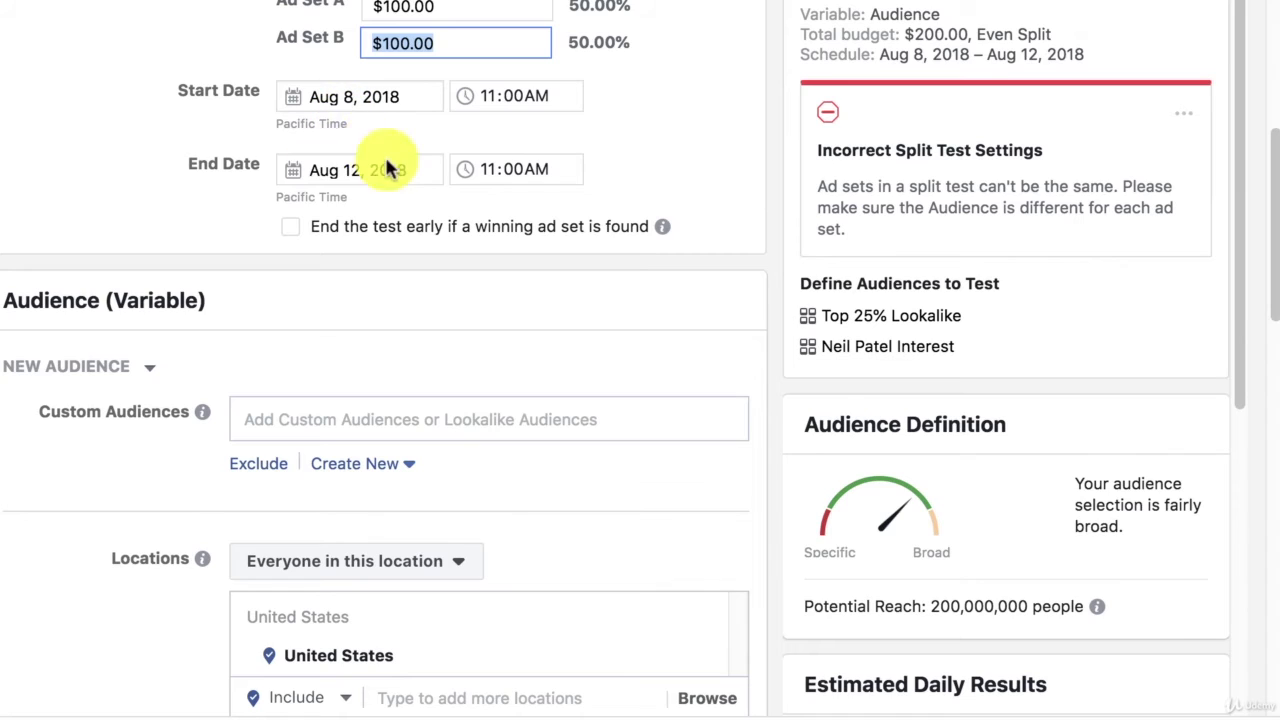
pyautogui.click(292, 231)
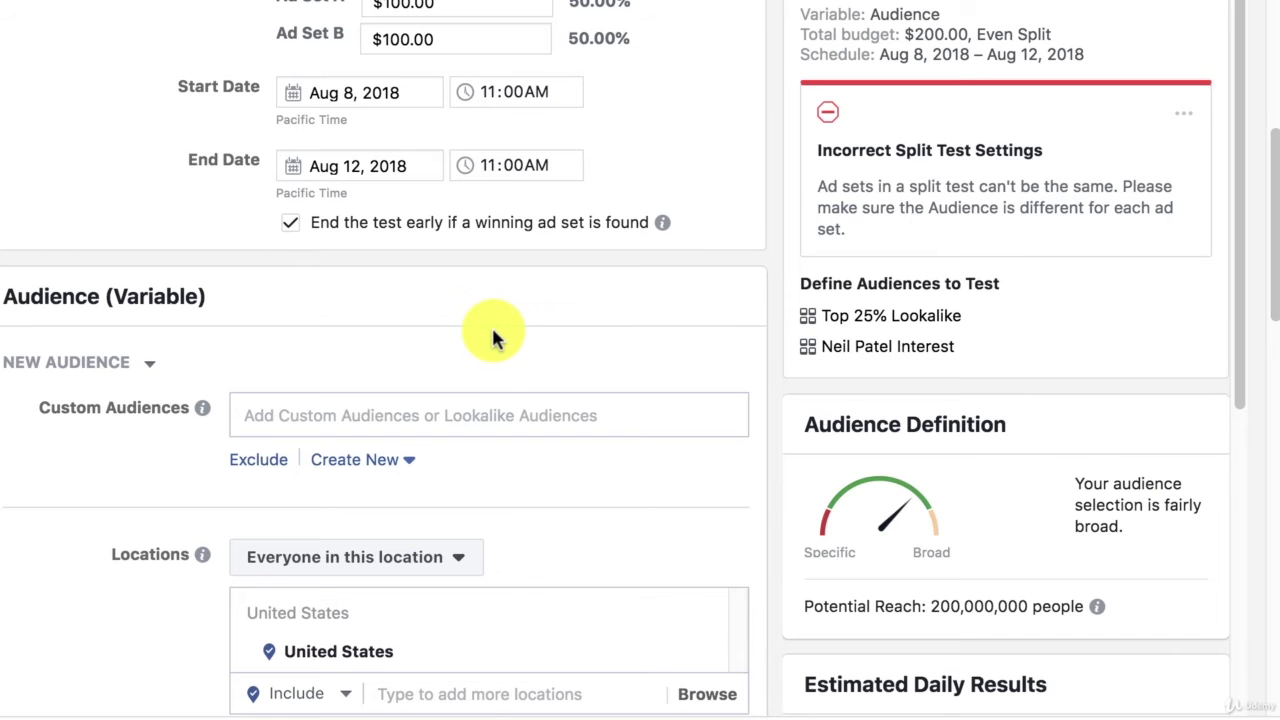
# Step: Open the Top 25% Lookalike ad set and add Lookalike (US, 1%) - Top 25% Engaged Audience as its custom audience
pyautogui.scroll(-1, 493, 338)
pyautogui.scroll(-1, 491, 327)
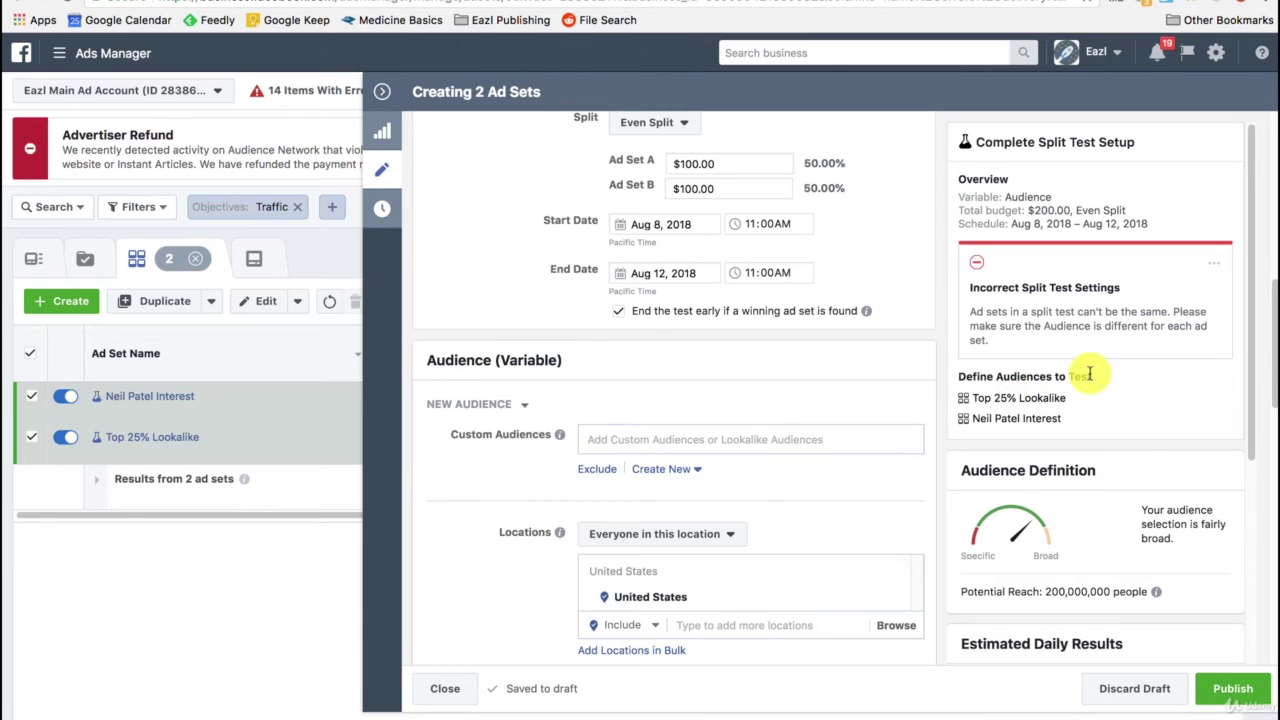
pyautogui.click(1026, 400)
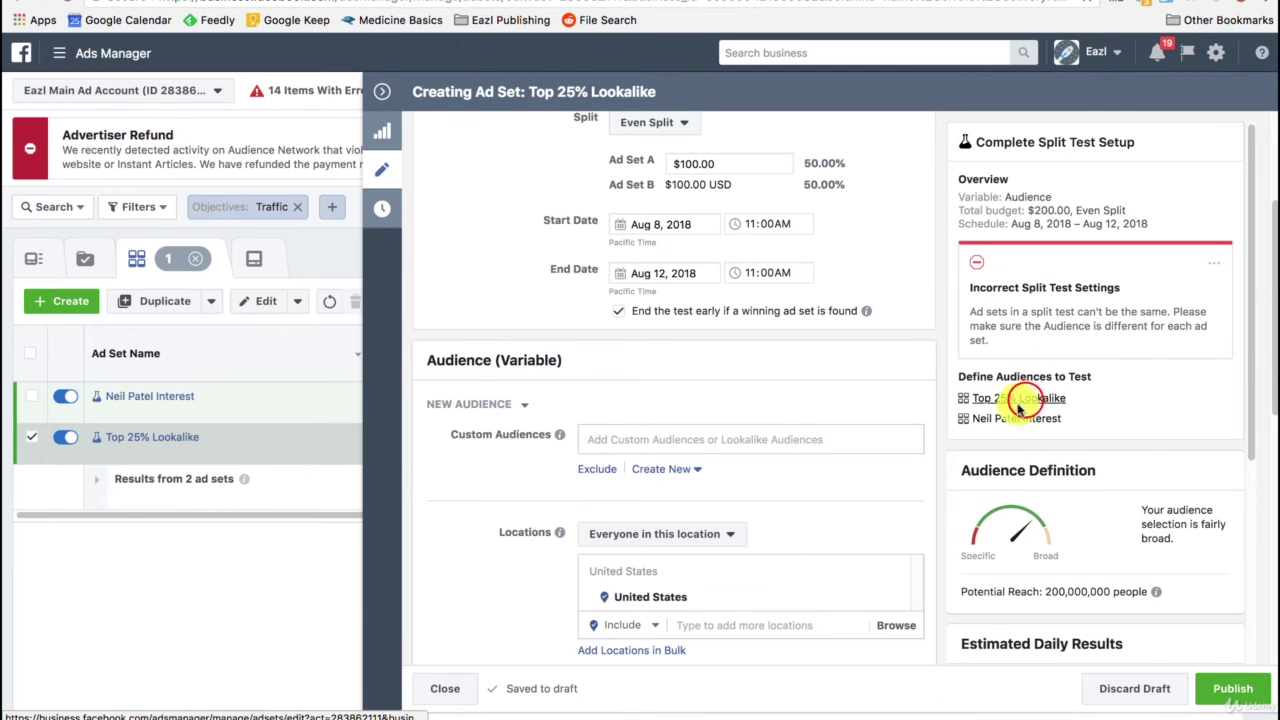
pyautogui.click(674, 439)
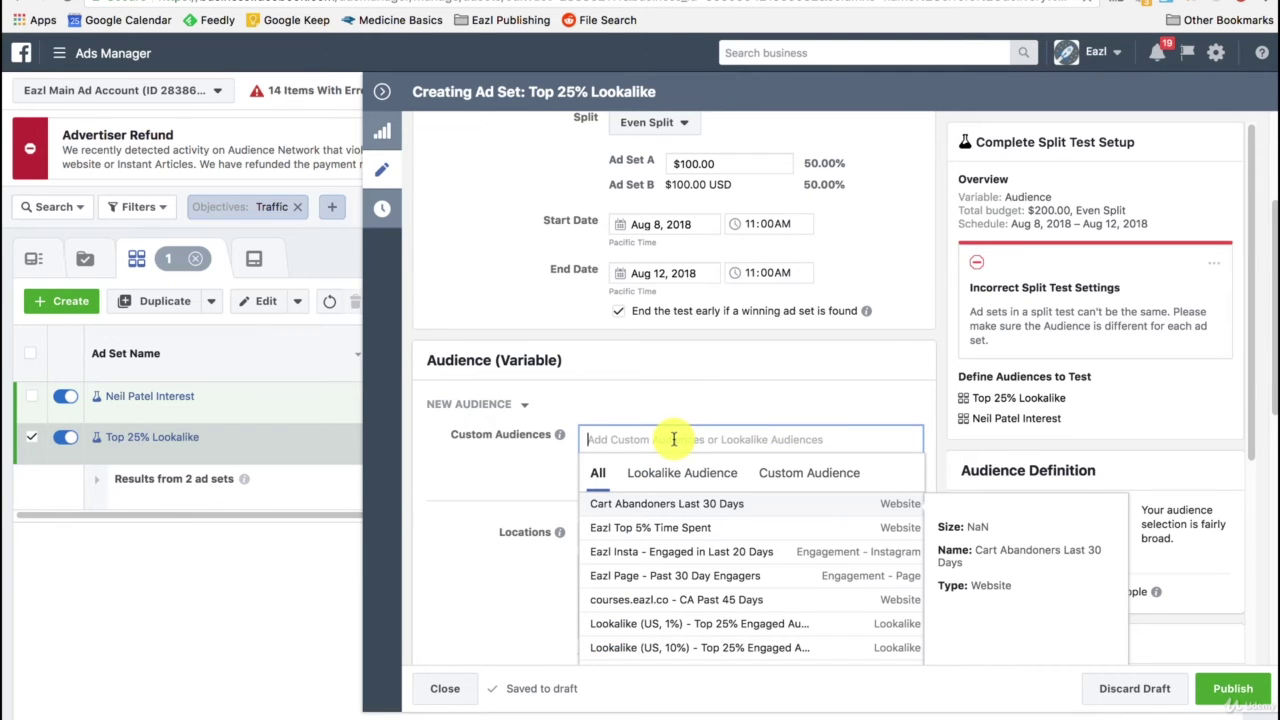
pyautogui.click(728, 623)
pyautogui.click(751, 397)
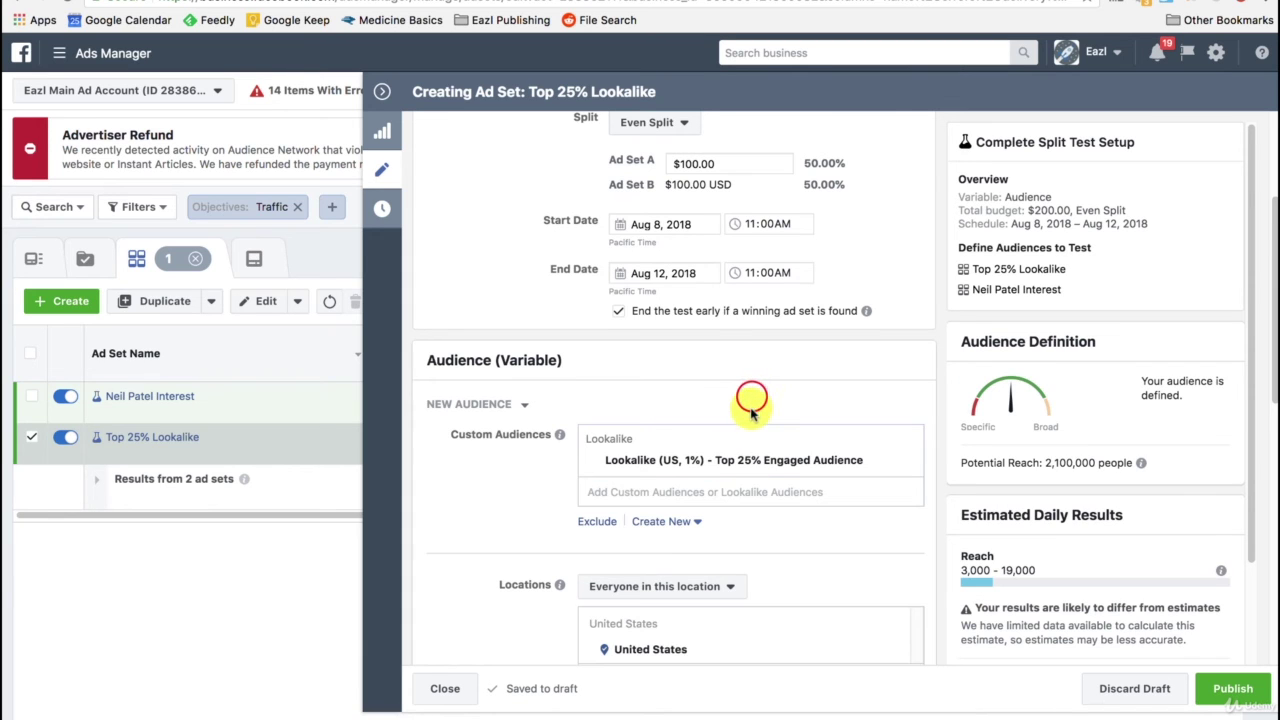
pyautogui.scroll(-1, 751, 415)
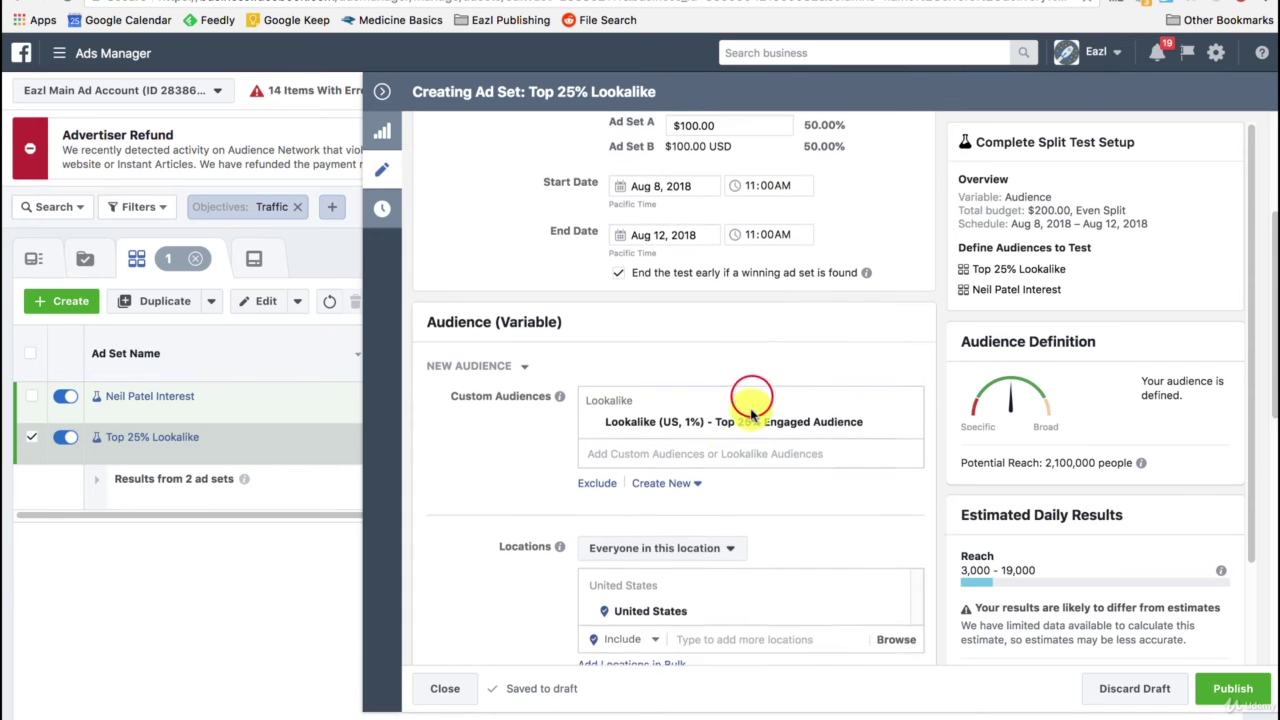
# Step: Open the Neil Patel Interest ad set and add Neil Patel to its detailed targeting
pyautogui.click(1018, 291)
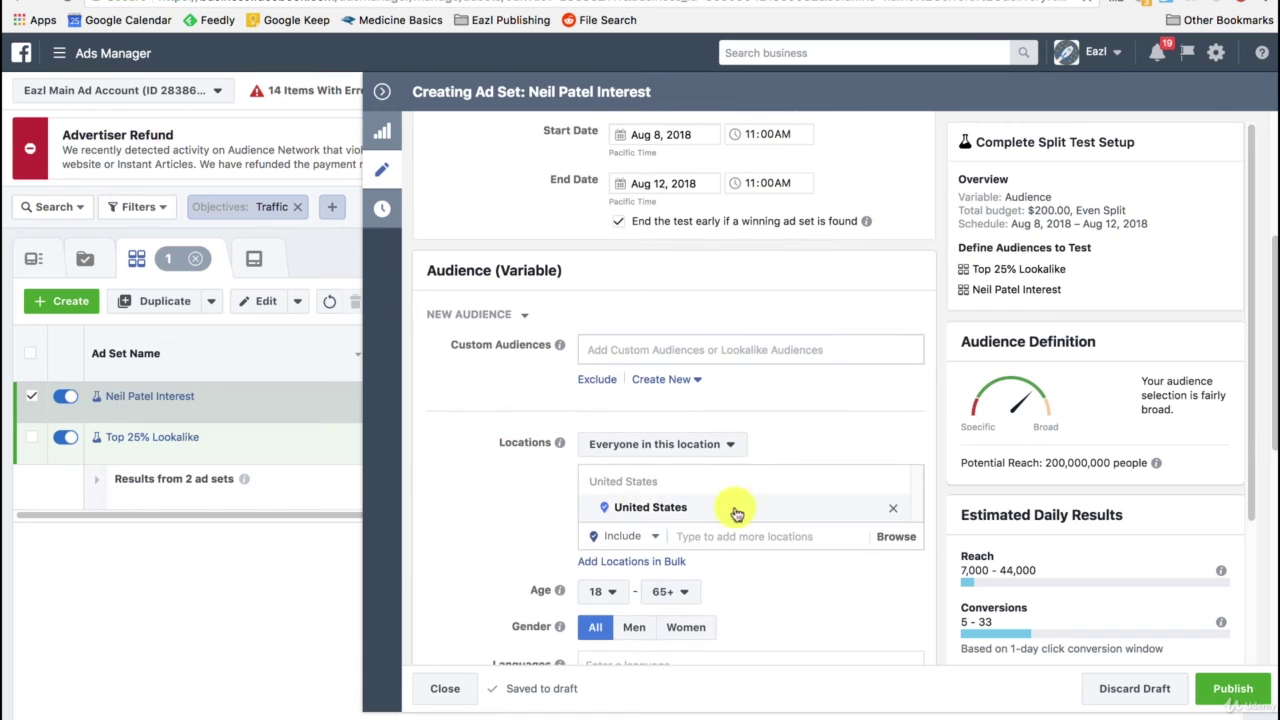
pyautogui.scroll(-4, 775, 509)
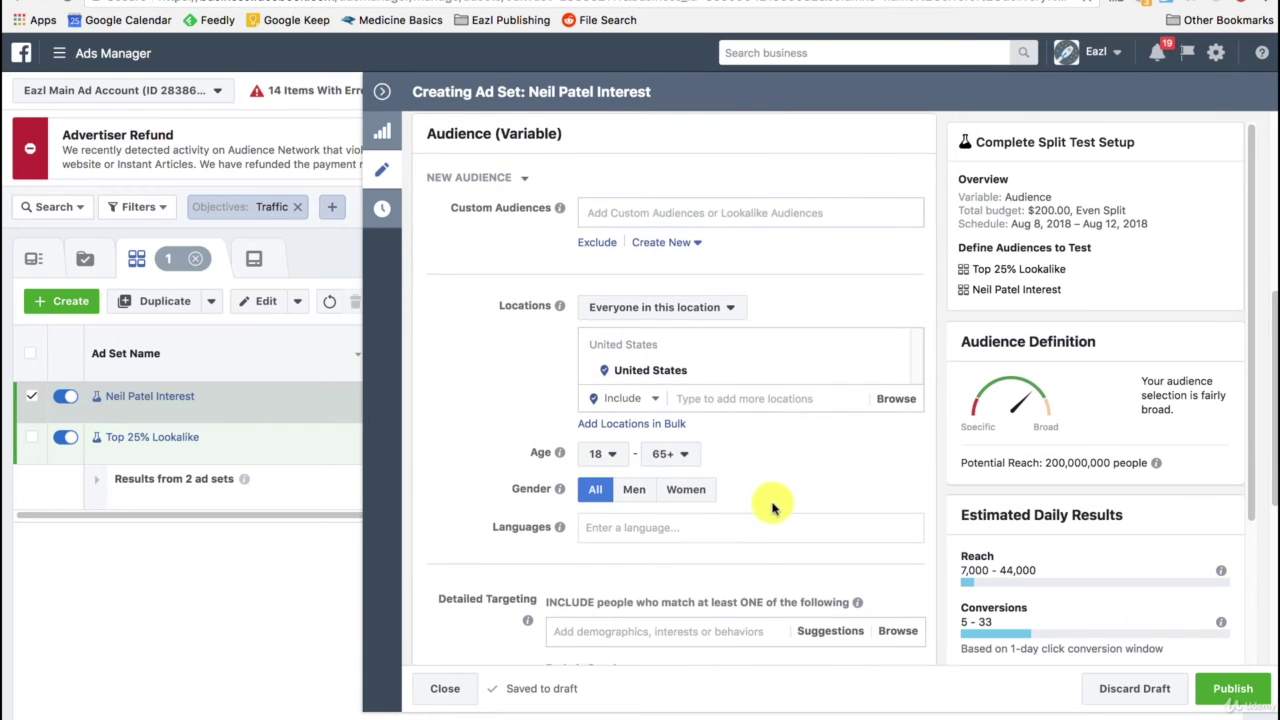
pyautogui.click(667, 492)
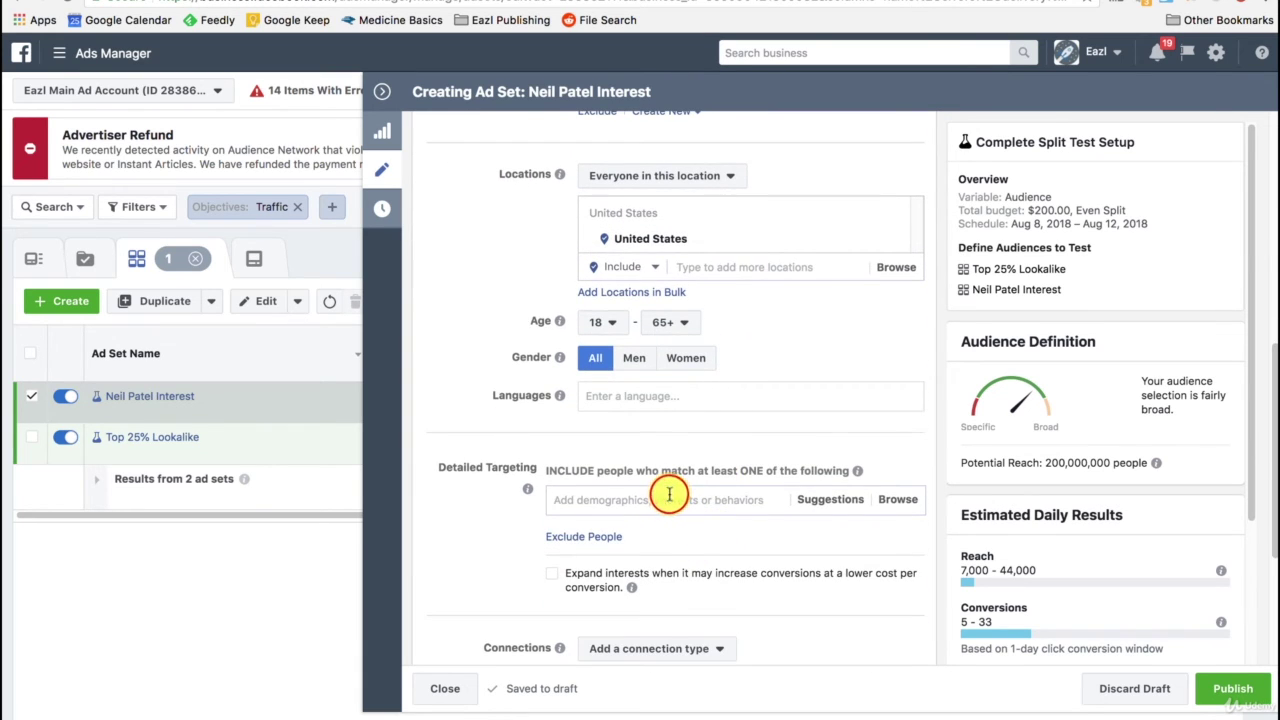
pyautogui.write('neil patel')
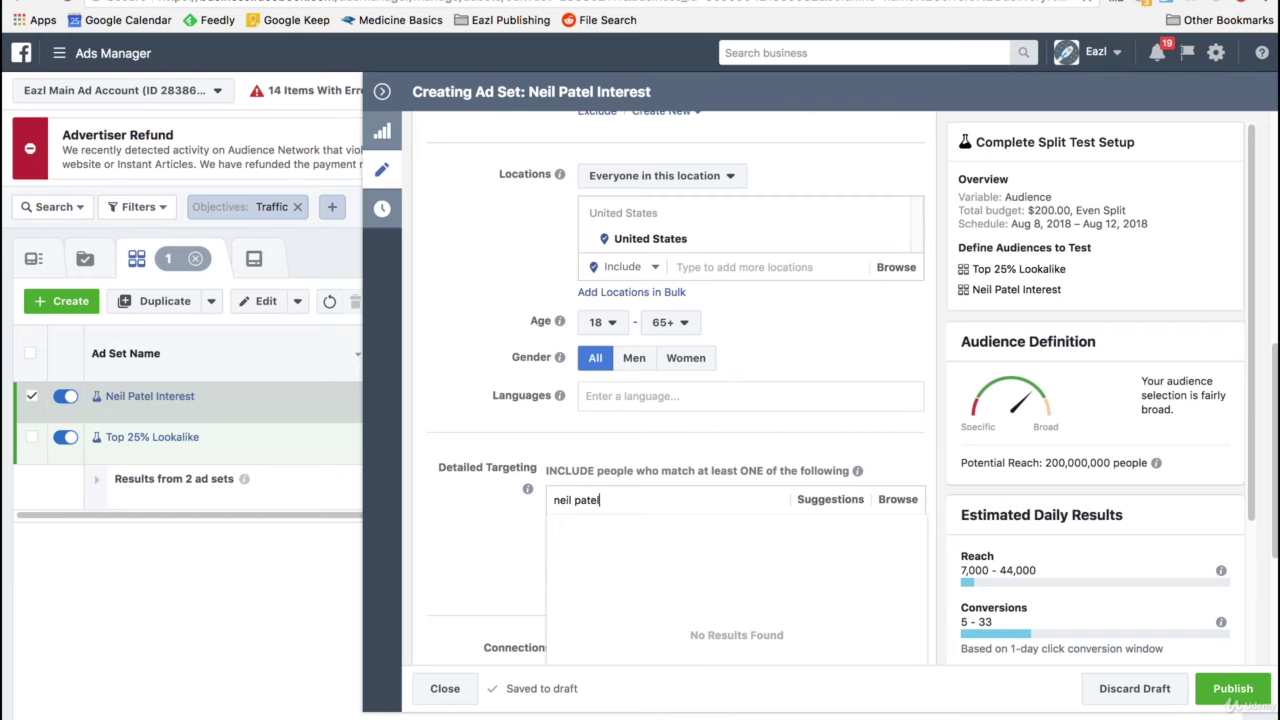
pyautogui.click(635, 528)
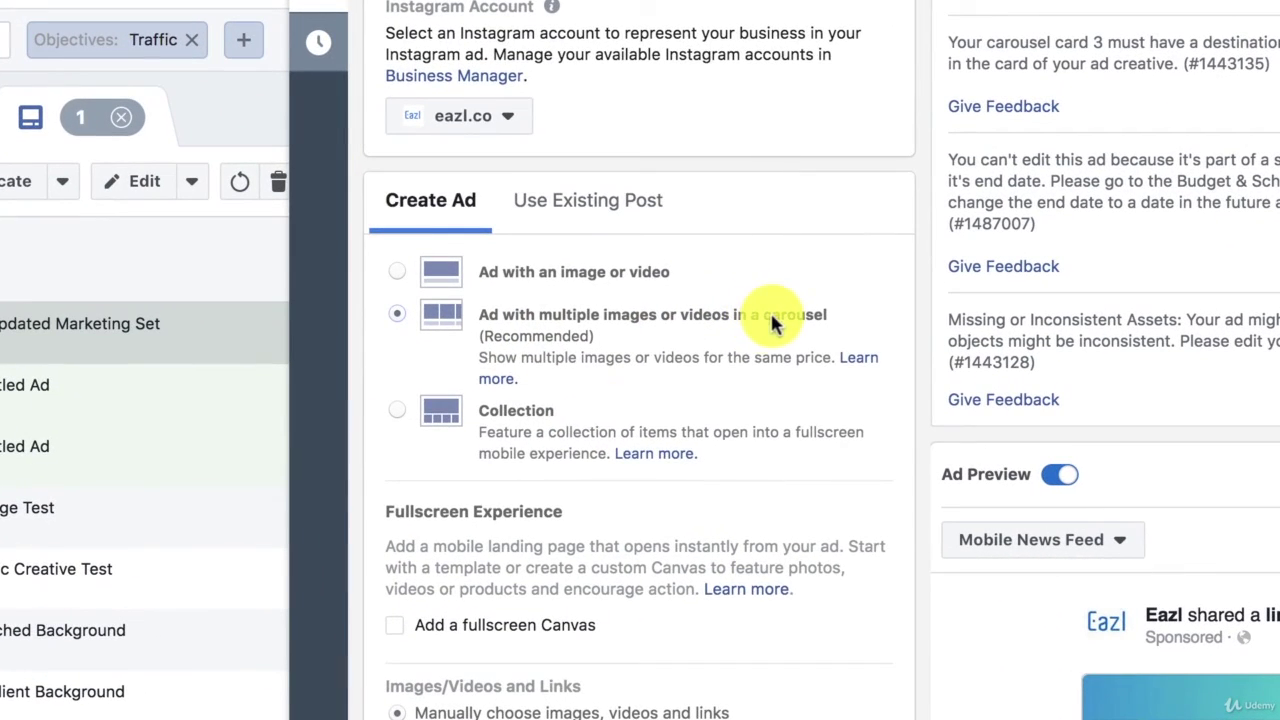
# Step: Fill the carousel ad's template dynamically from the Marketing Courses product set of the courses.eazl.co catalog
pyautogui.scroll(-4, 600, 343)
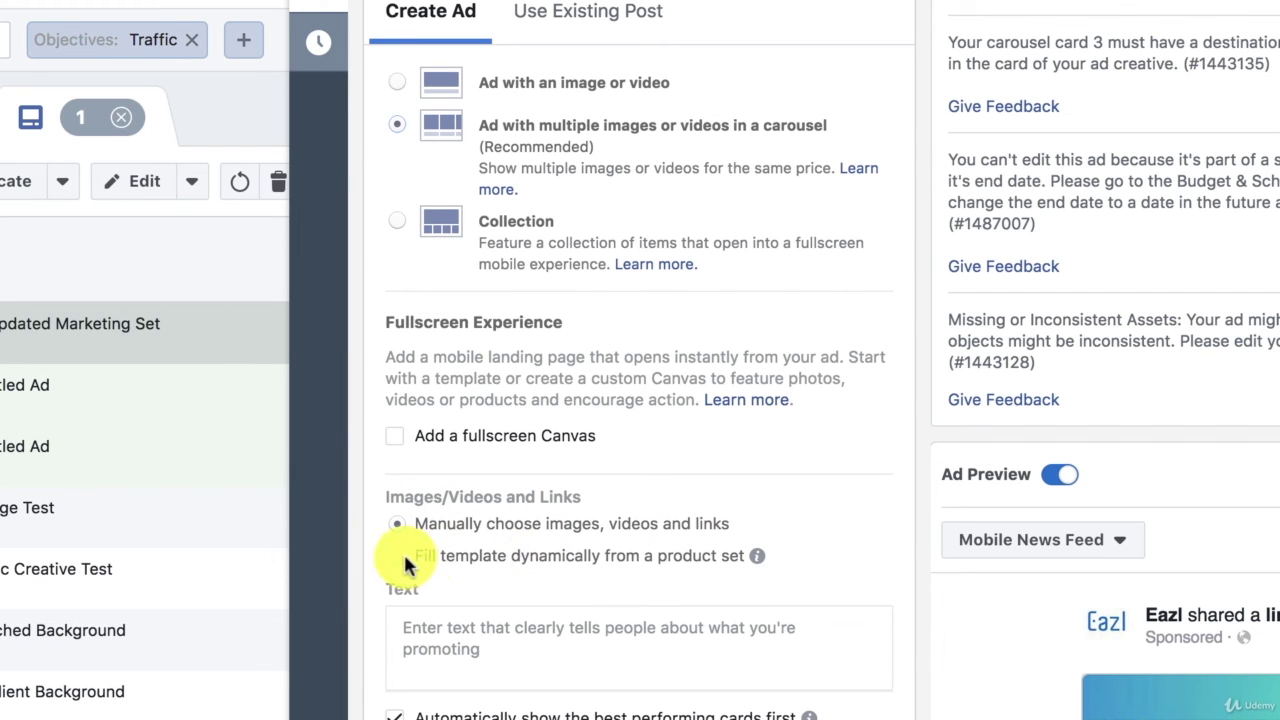
pyautogui.click(390, 557)
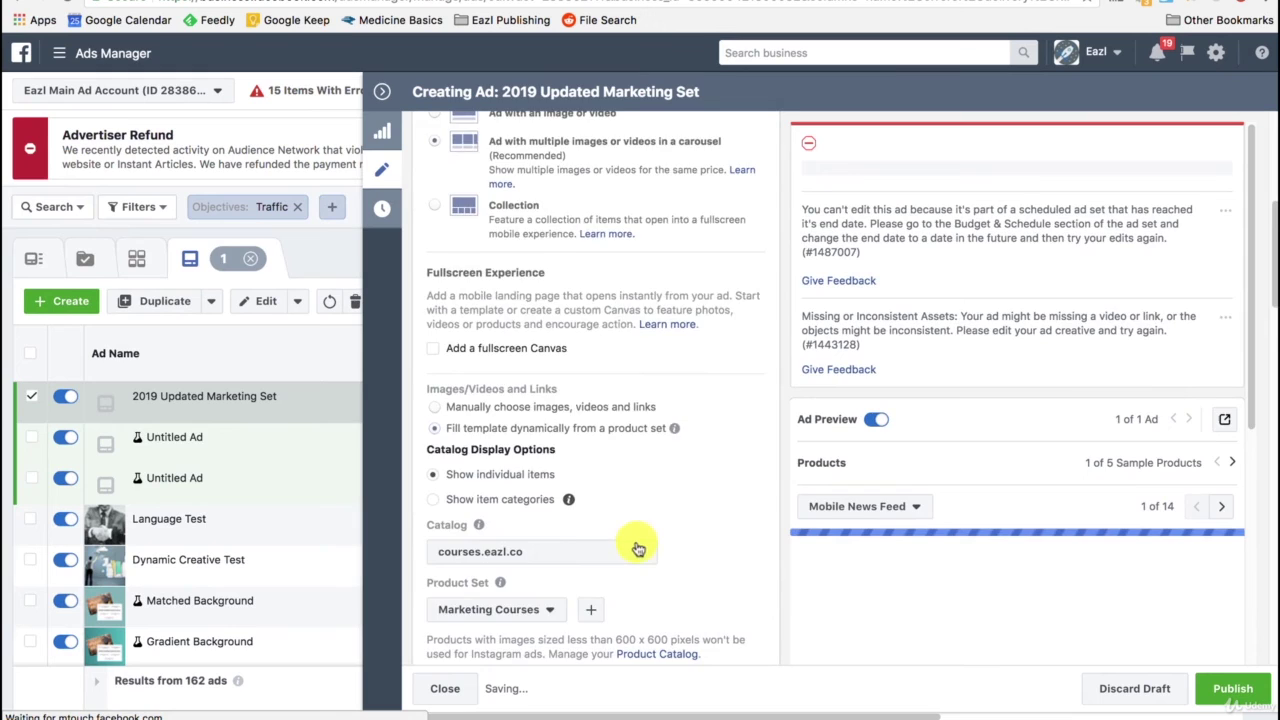
pyautogui.scroll(-3, 646, 549)
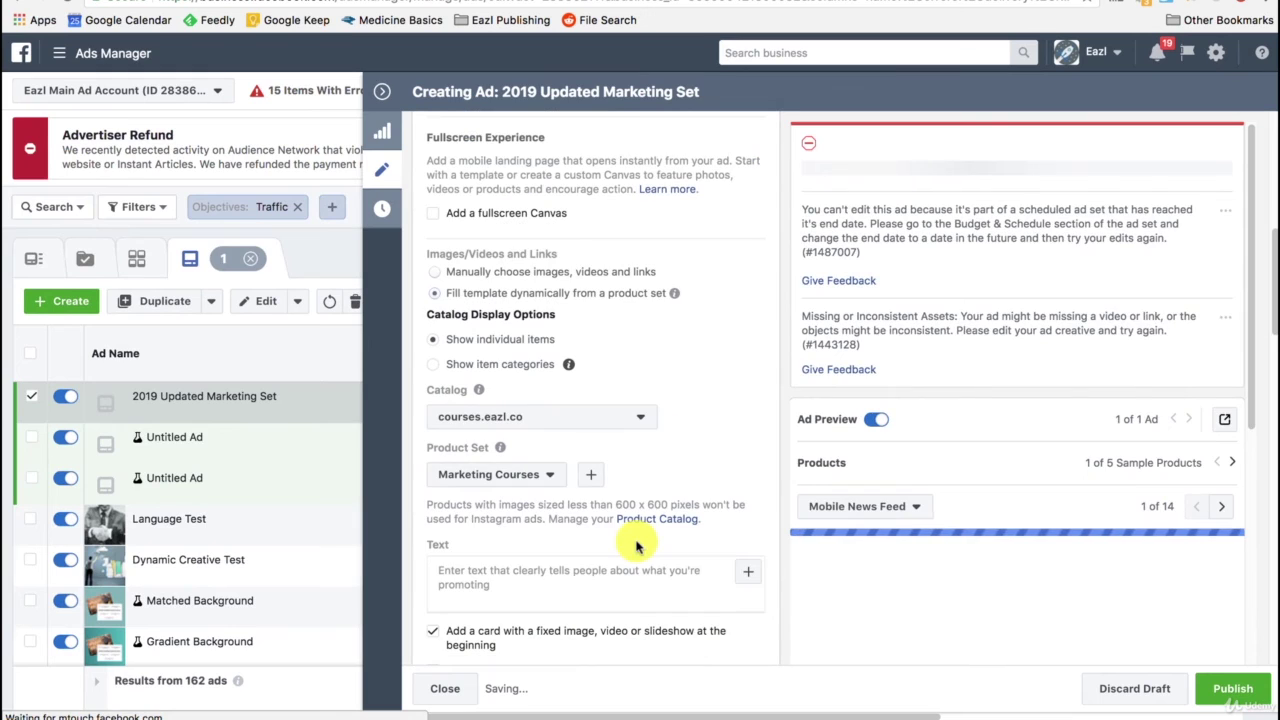
pyautogui.click(548, 627)
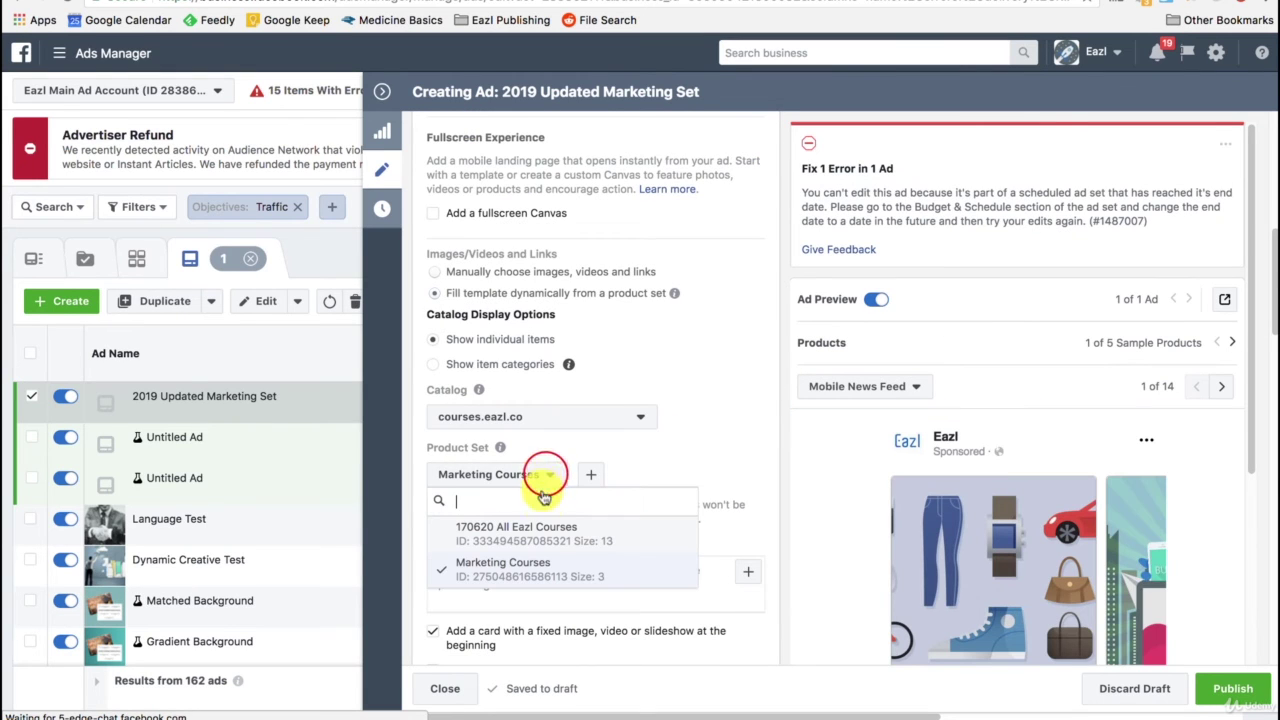
pyautogui.click(530, 569)
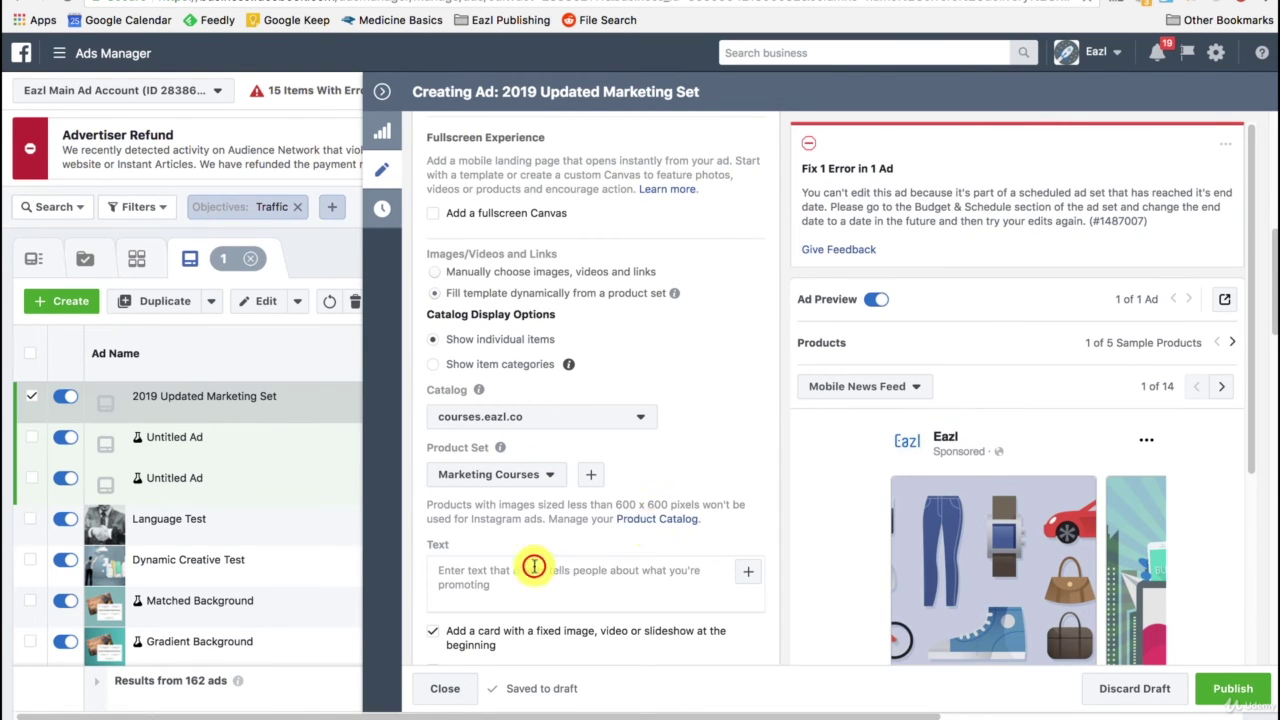
# Step: Write the 2019 catalog update text and give the first card Product Set Split Test Practice Image.jpg with the headline "10% Off on All Marketing Courses"
pyautogui.click(613, 585)
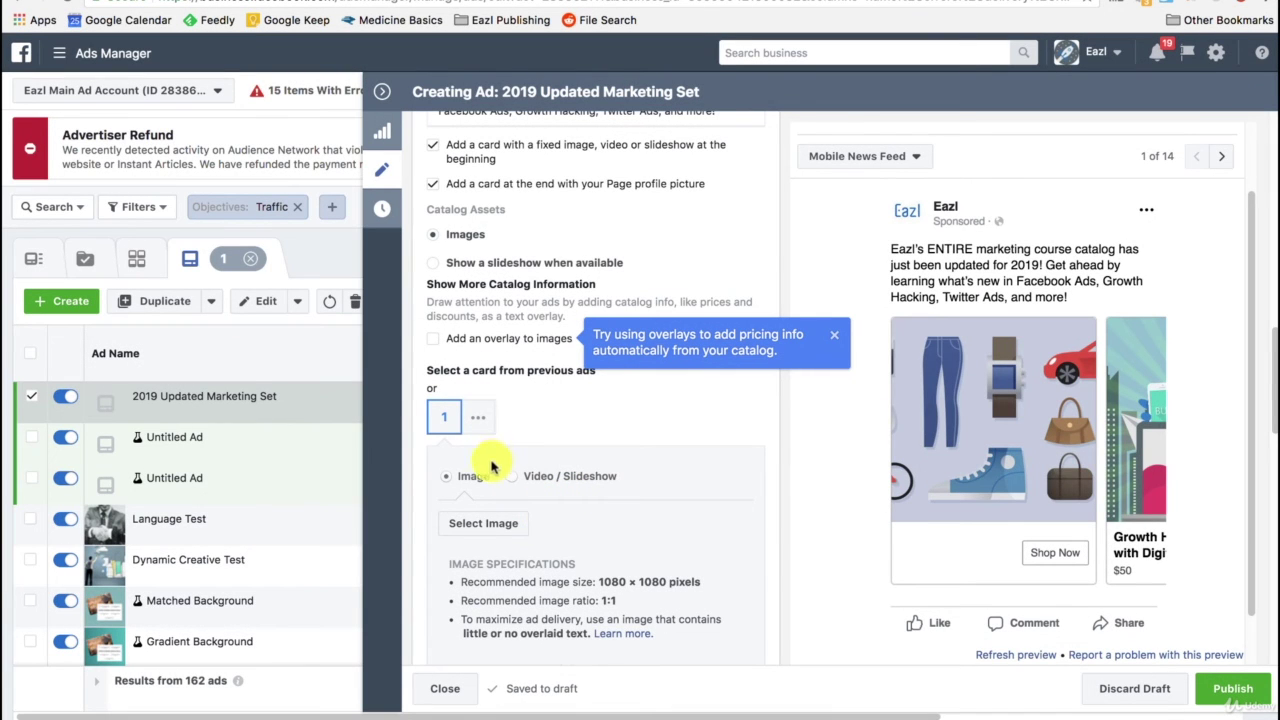
pyautogui.click(472, 524)
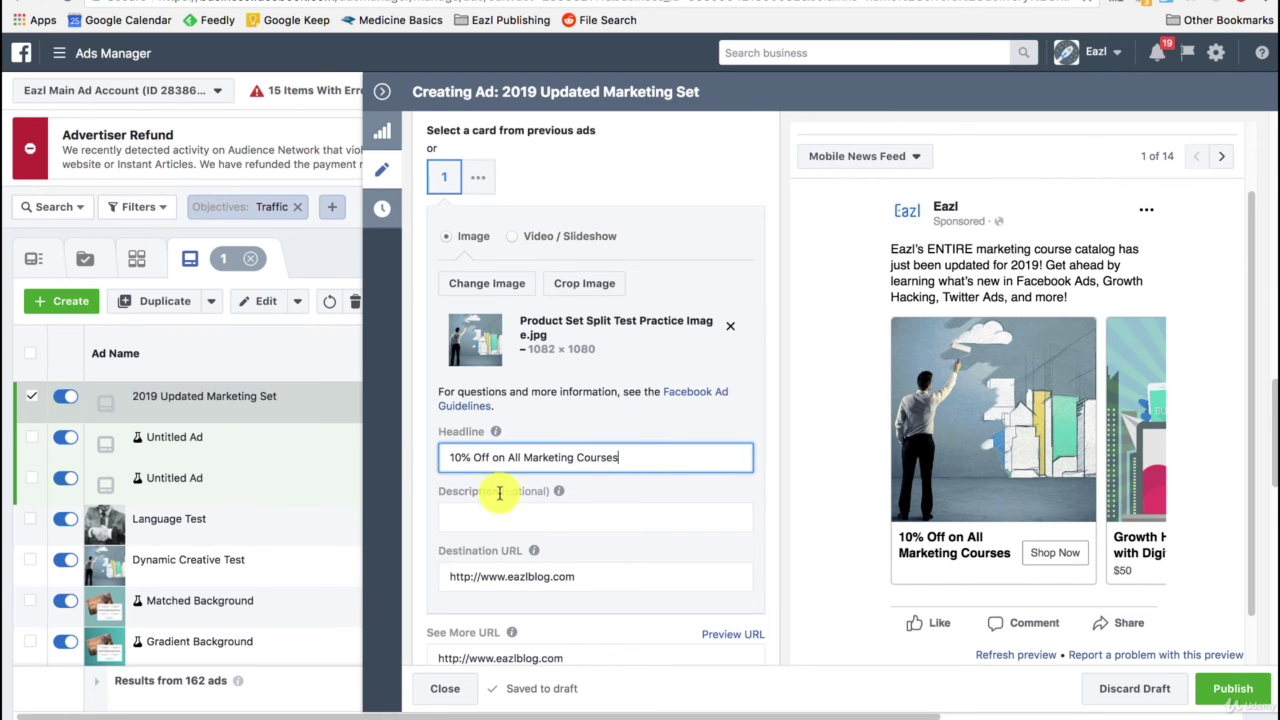
pyautogui.scroll(-2, 500, 497)
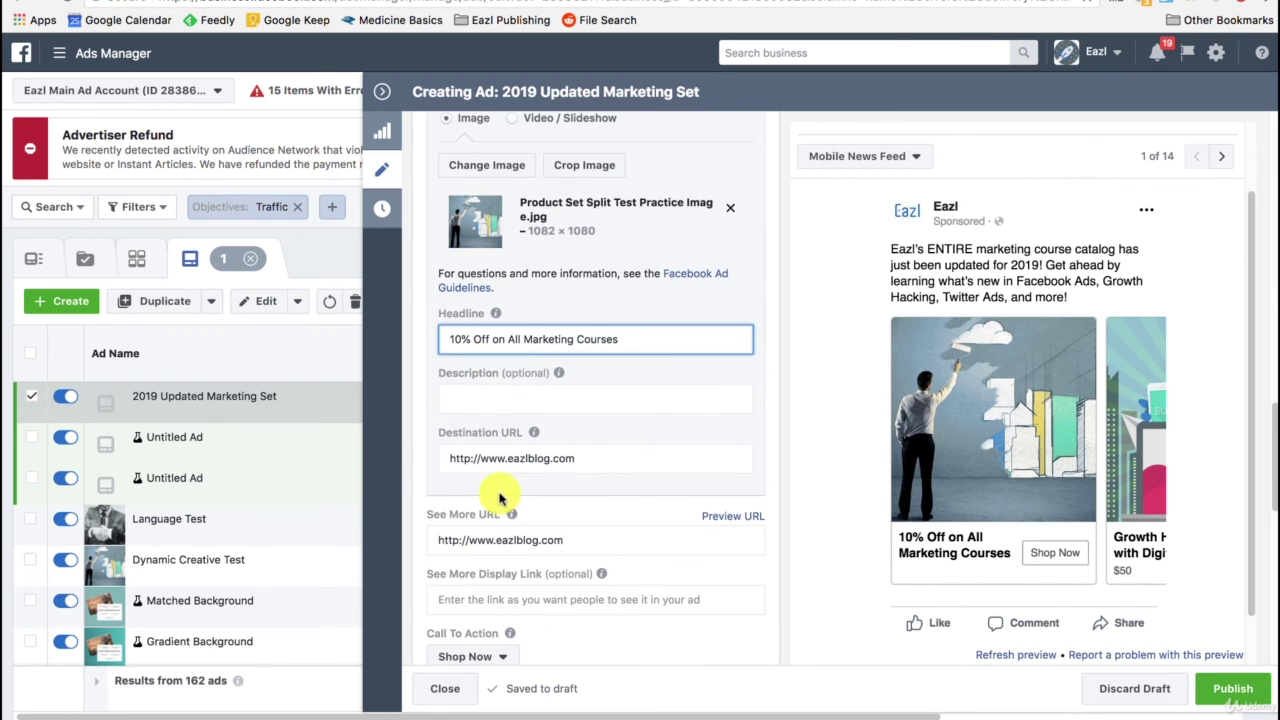
pyautogui.click(576, 542)
pyautogui.press('super+a')
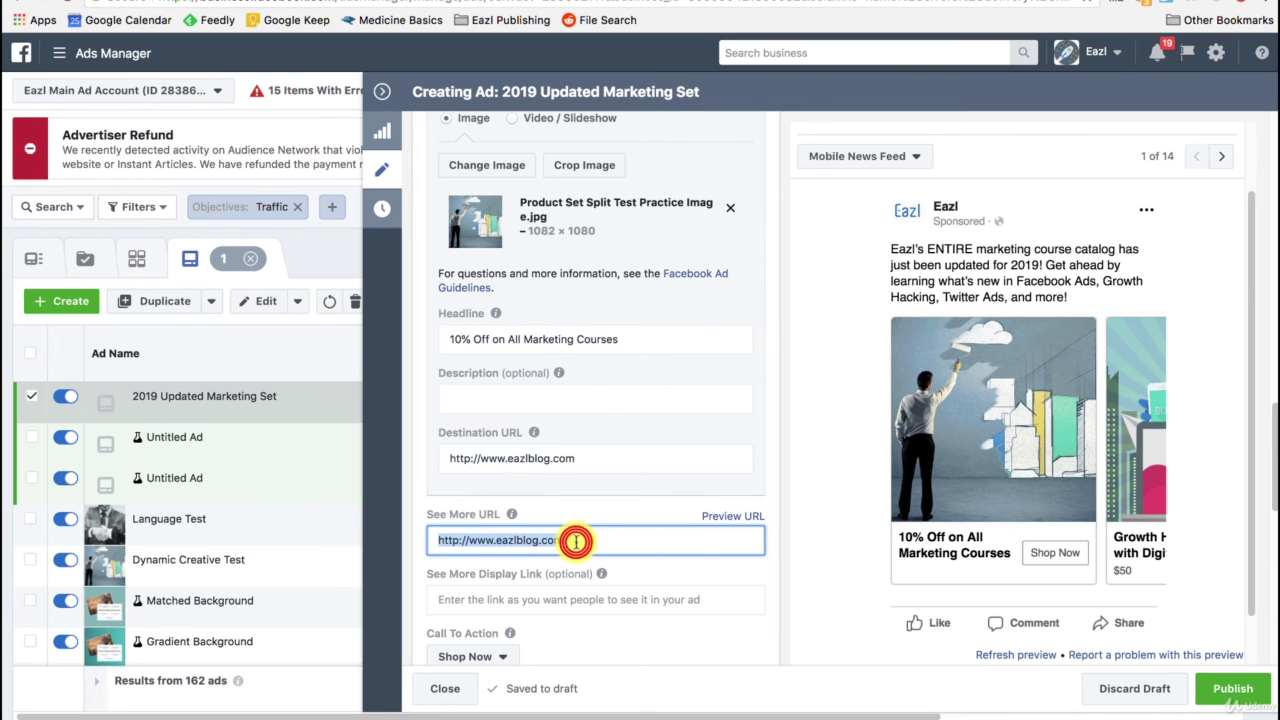
pyautogui.write('http://courses.eazl.co/?utm_source=FB&utm_medium=social&utm_campaign=190101PSST&utm_content=seemore')
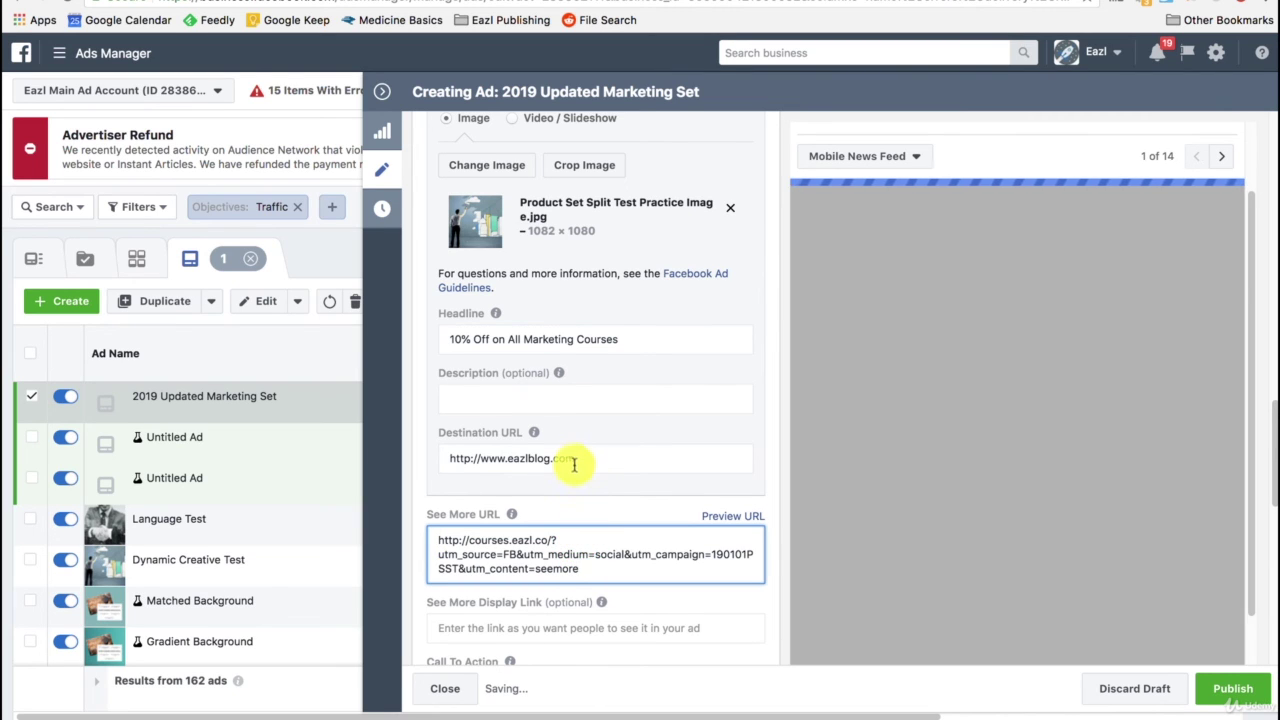
pyautogui.click(576, 459)
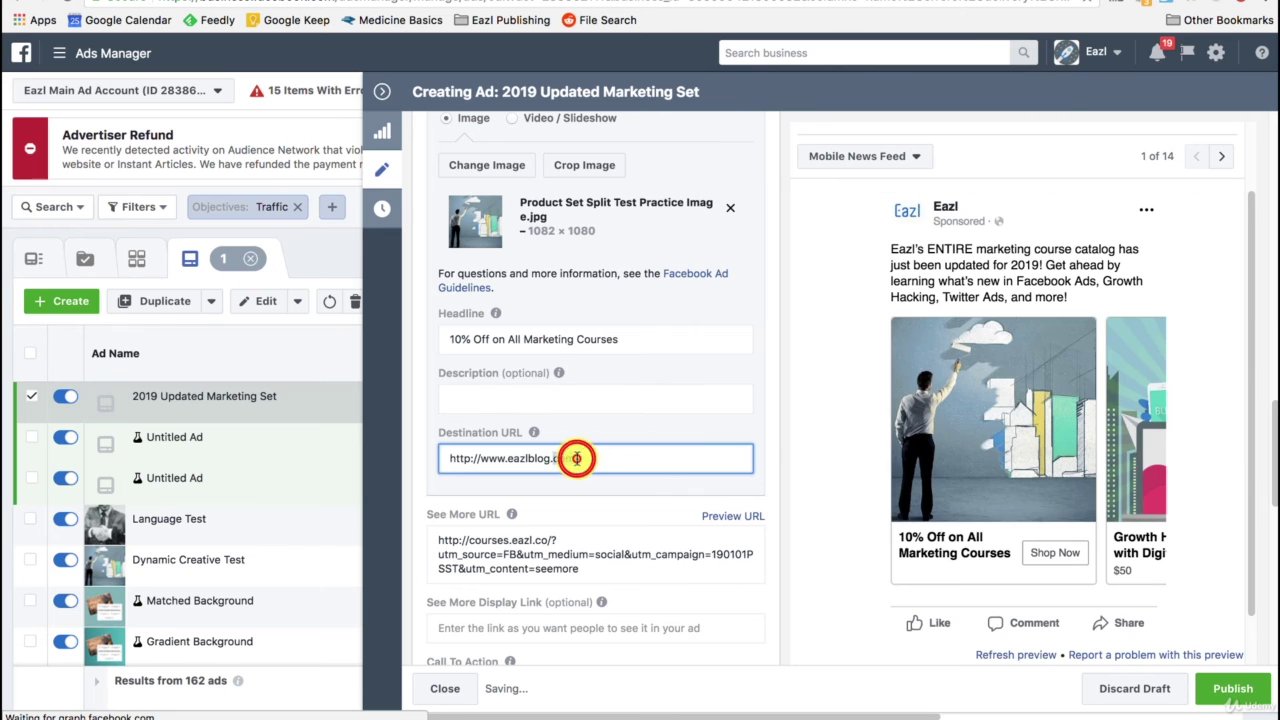
pyautogui.press('super+a')
pyautogui.write('http://courses.eazl.co/?utm_source=FB&utm_medium=social&utm_campaign=190101PSST&utm_content=seemore')
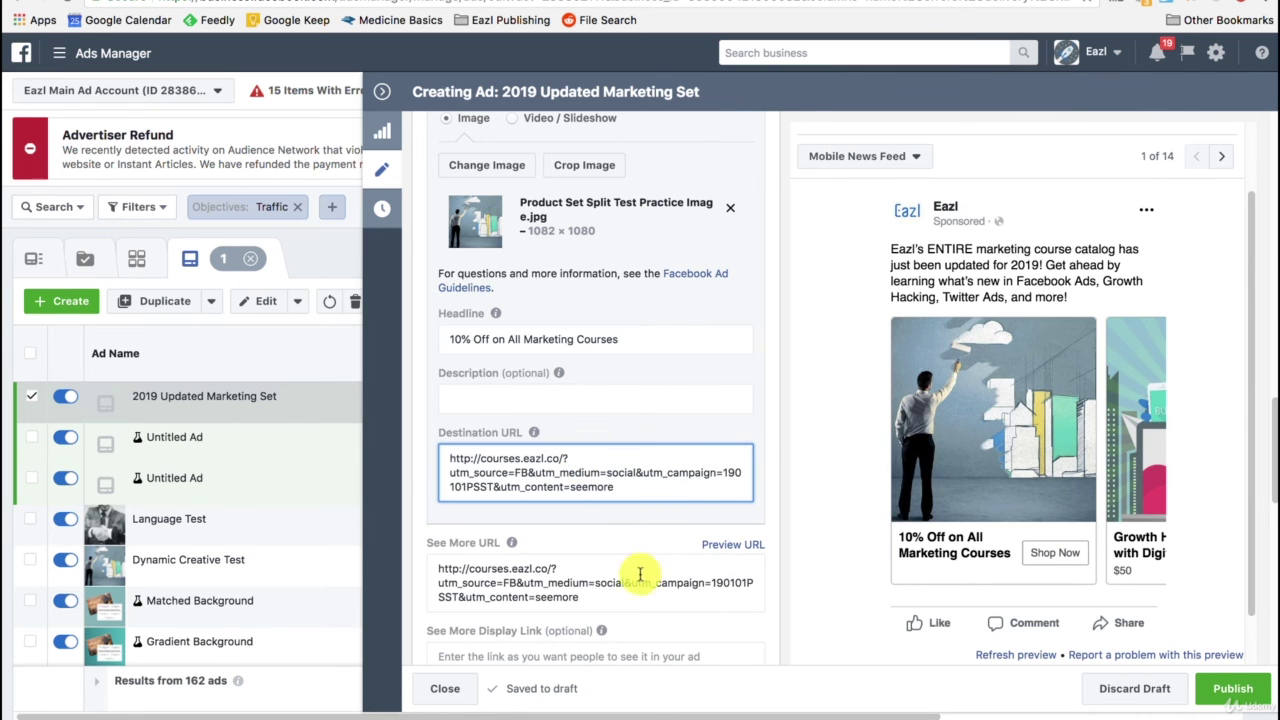
# Step: Review the utm_content value in the See More URL and the ad's remaining call-to-action, deep link and tracking settings
pyautogui.click(617, 596)
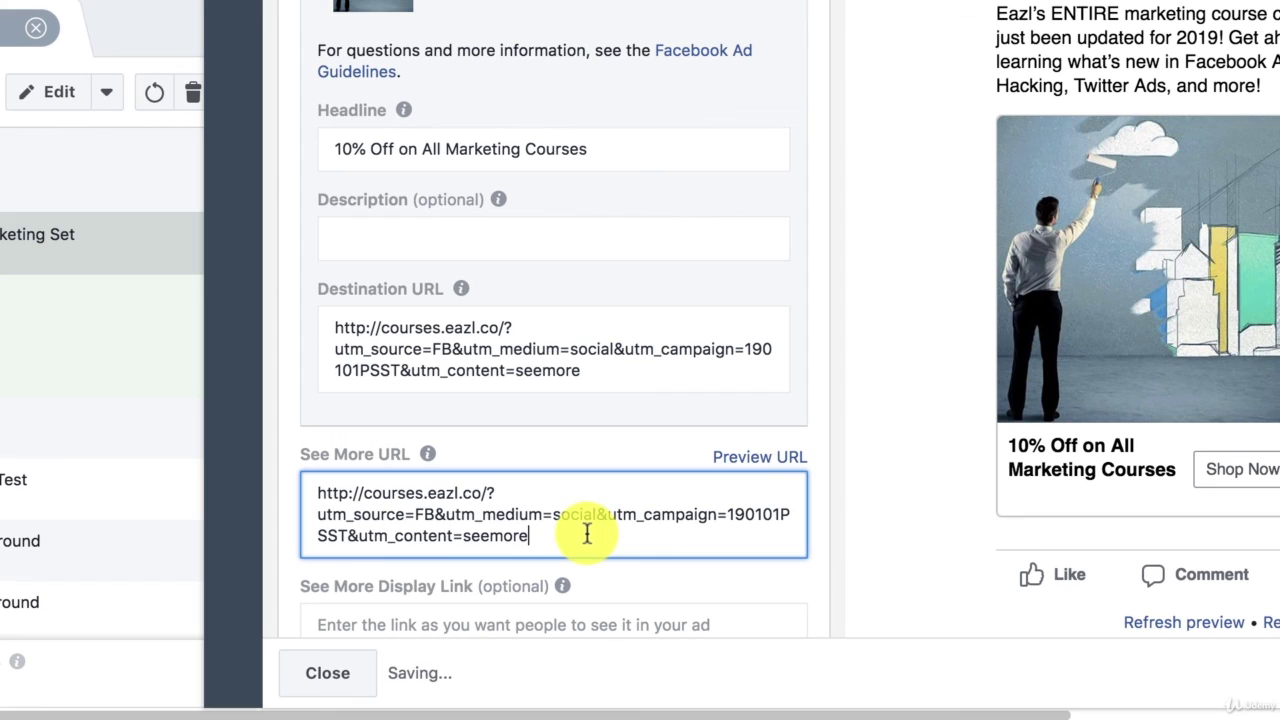
pyautogui.moveTo(571, 523); pyautogui.dragTo(481, 540)
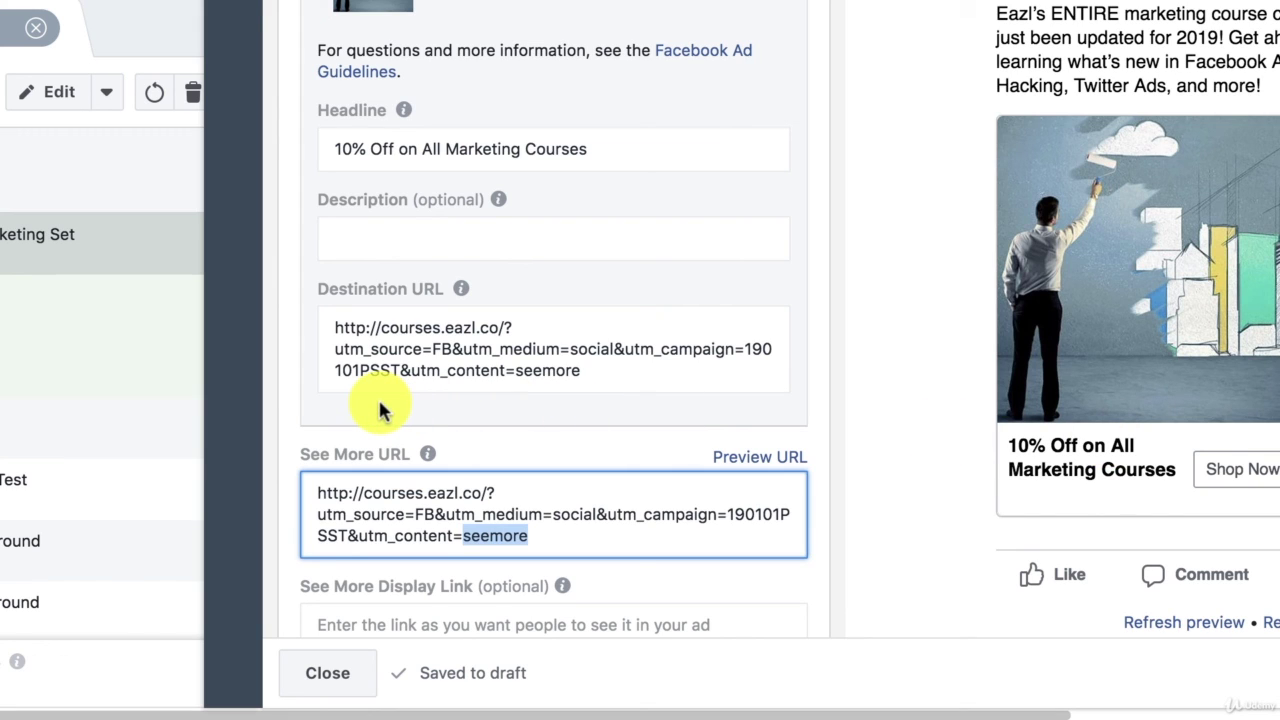
pyautogui.scroll(-5, 378, 413)
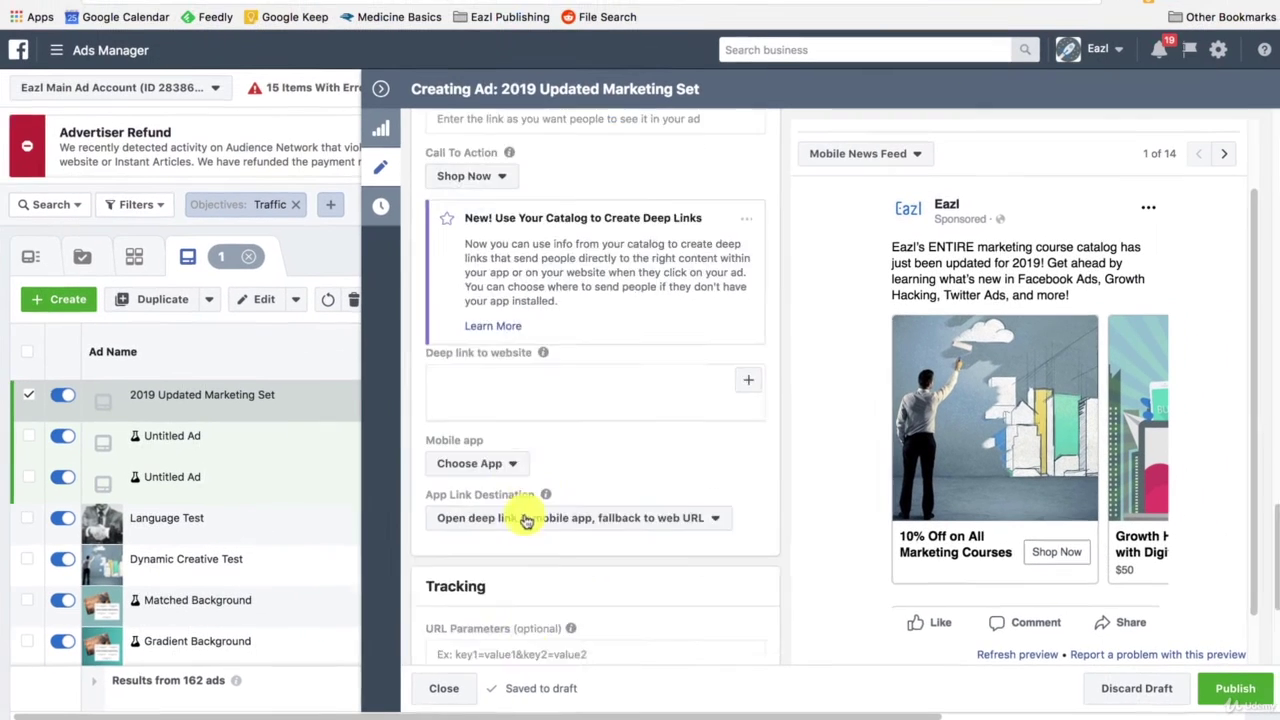
pyautogui.scroll(-3, 593, 548)
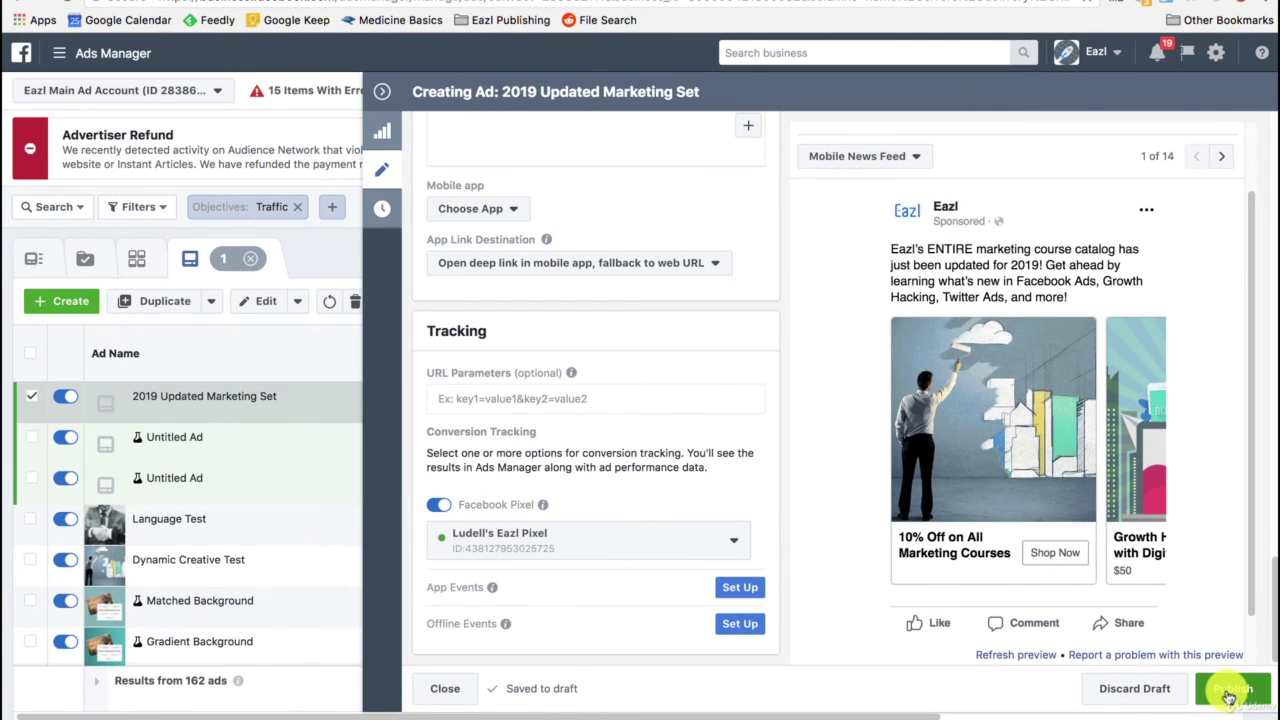